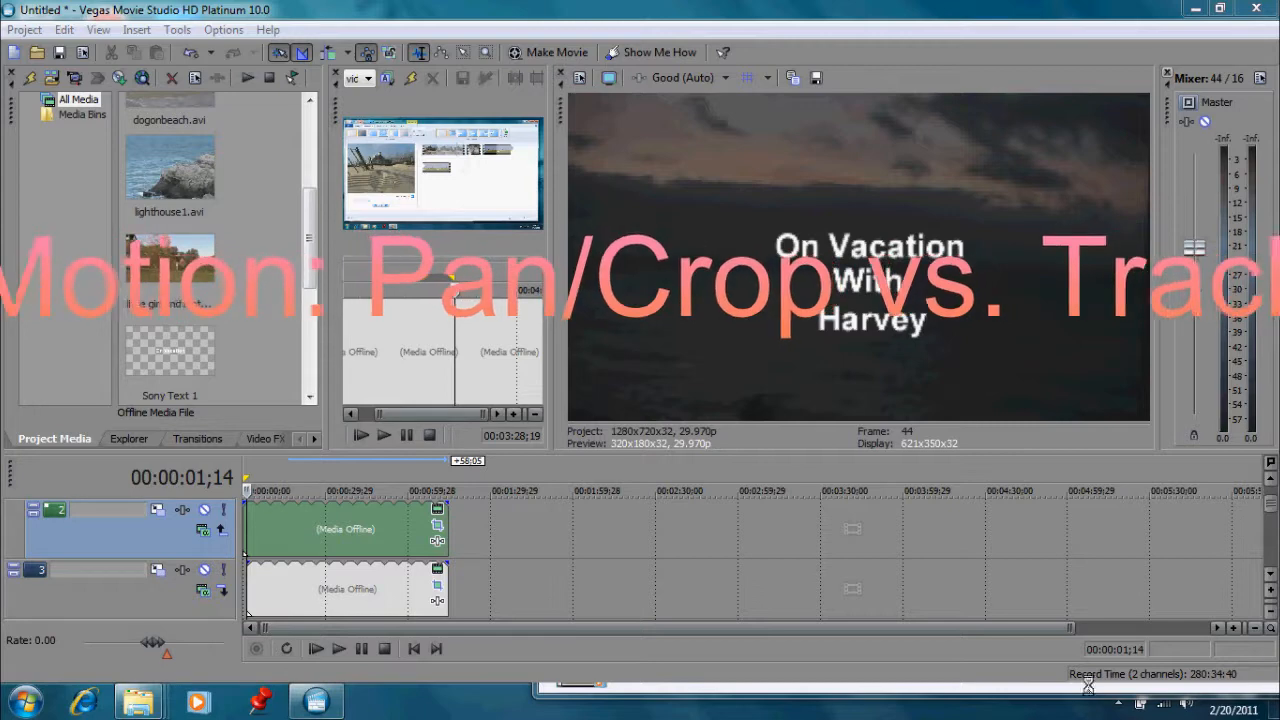
Open Event Pan/Crop for the "On Vacation" title on track 2 and set its workspace zoom to 12.5%.
left_click(436, 526)
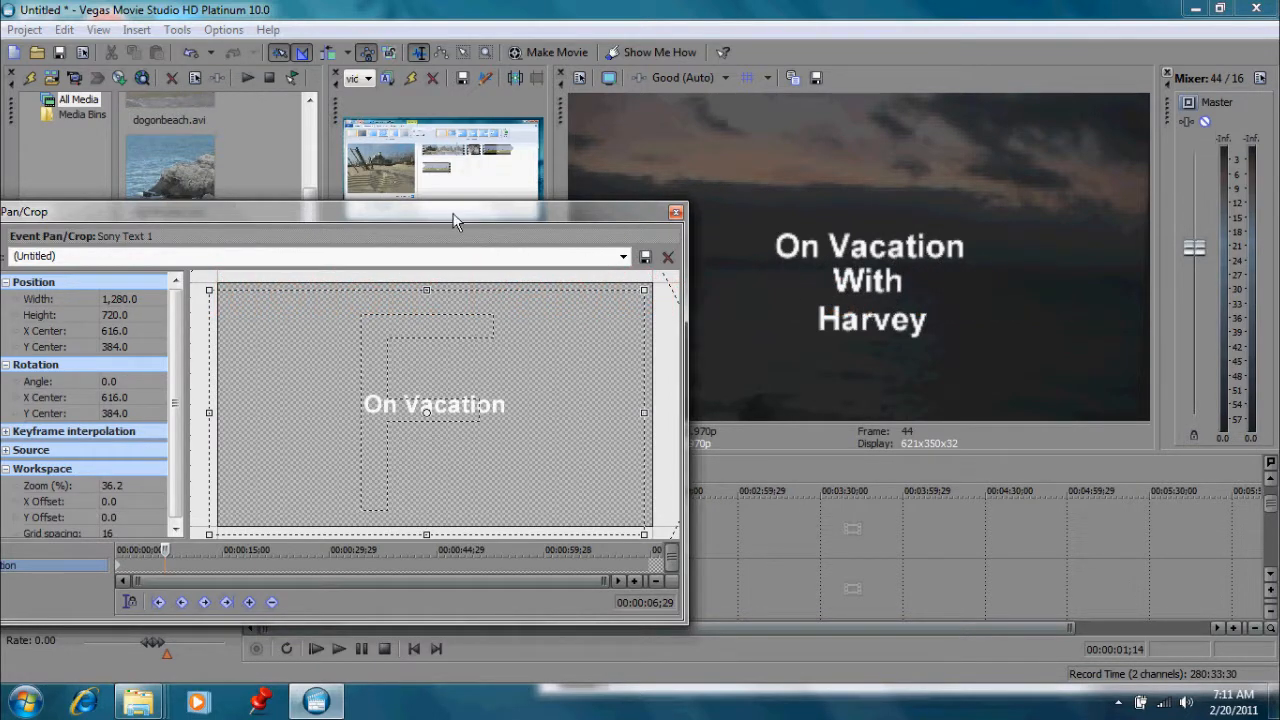
left_click_drag(263, 208, 450, 189)
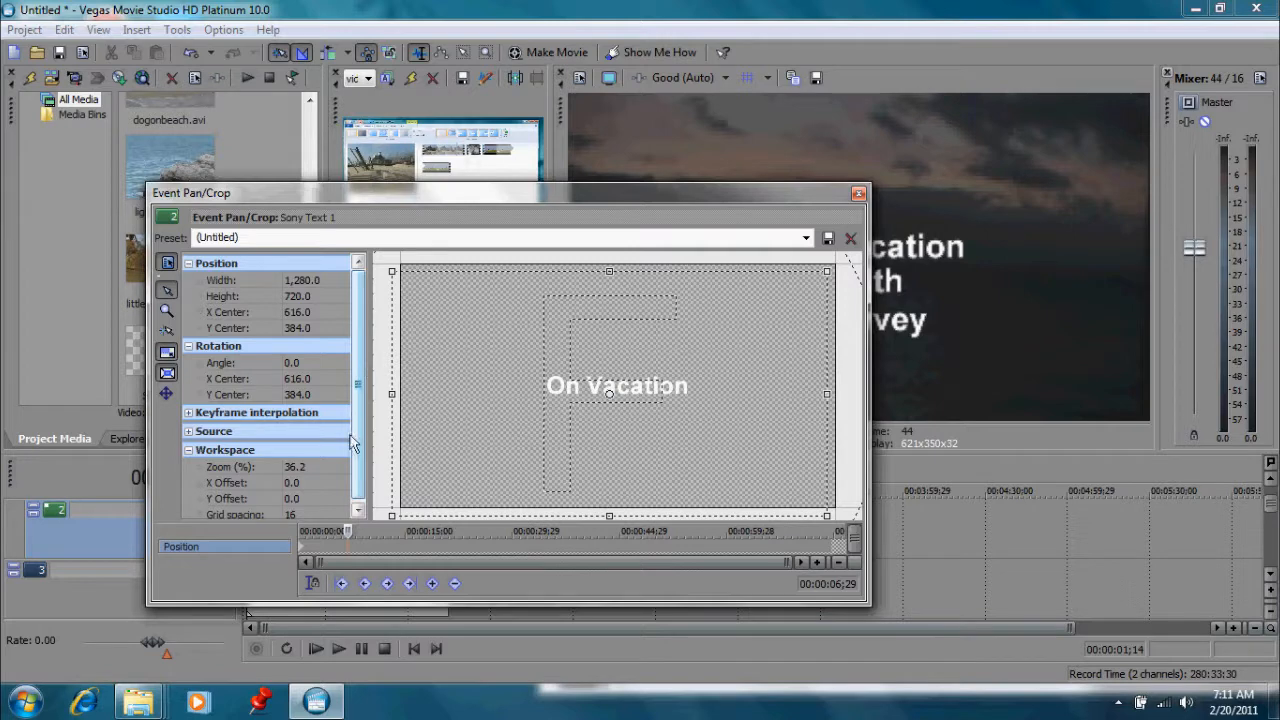
left_click(316, 466)
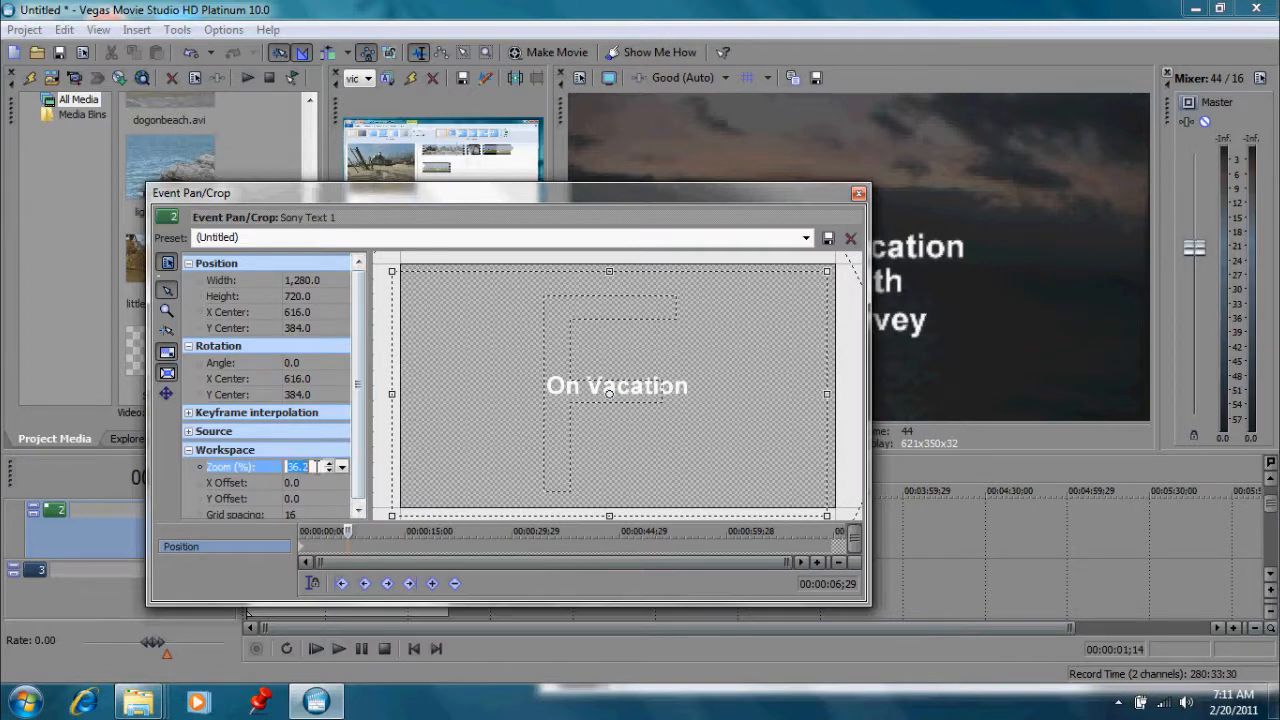
left_click(341, 467)
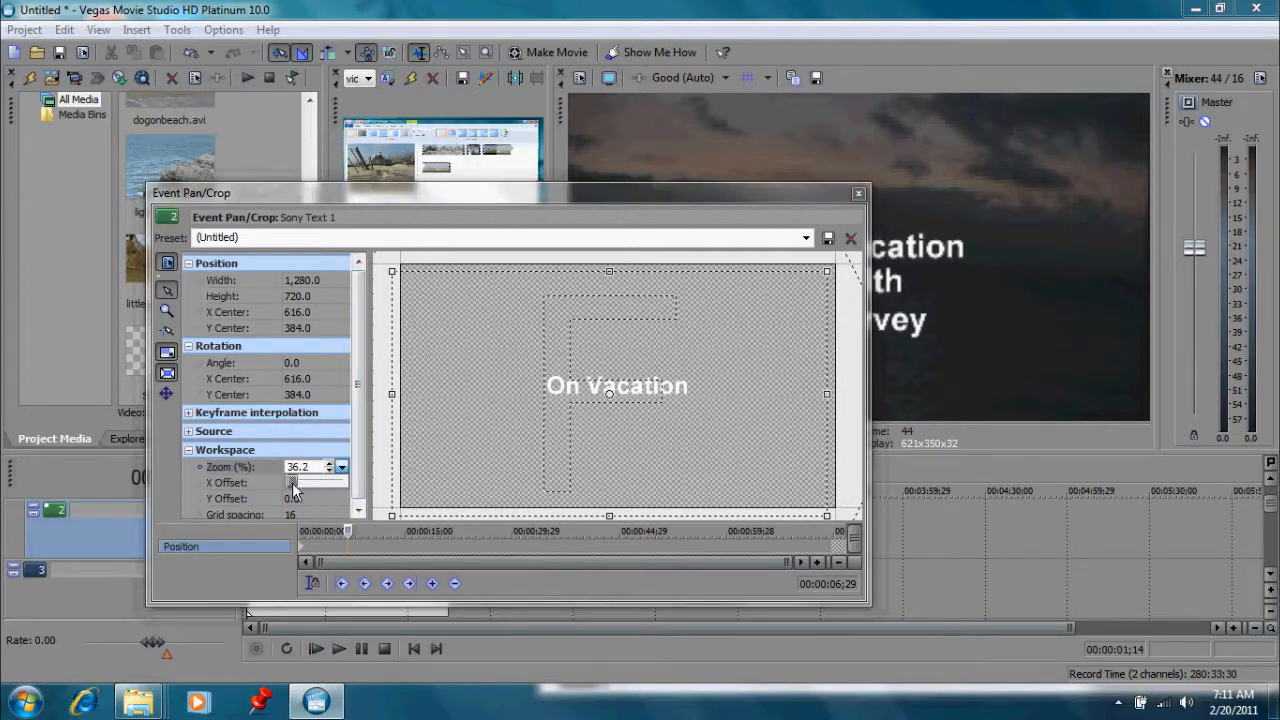
left_click_drag(292, 485, 290, 497)
left_click_drag(424, 204, 295, 204)
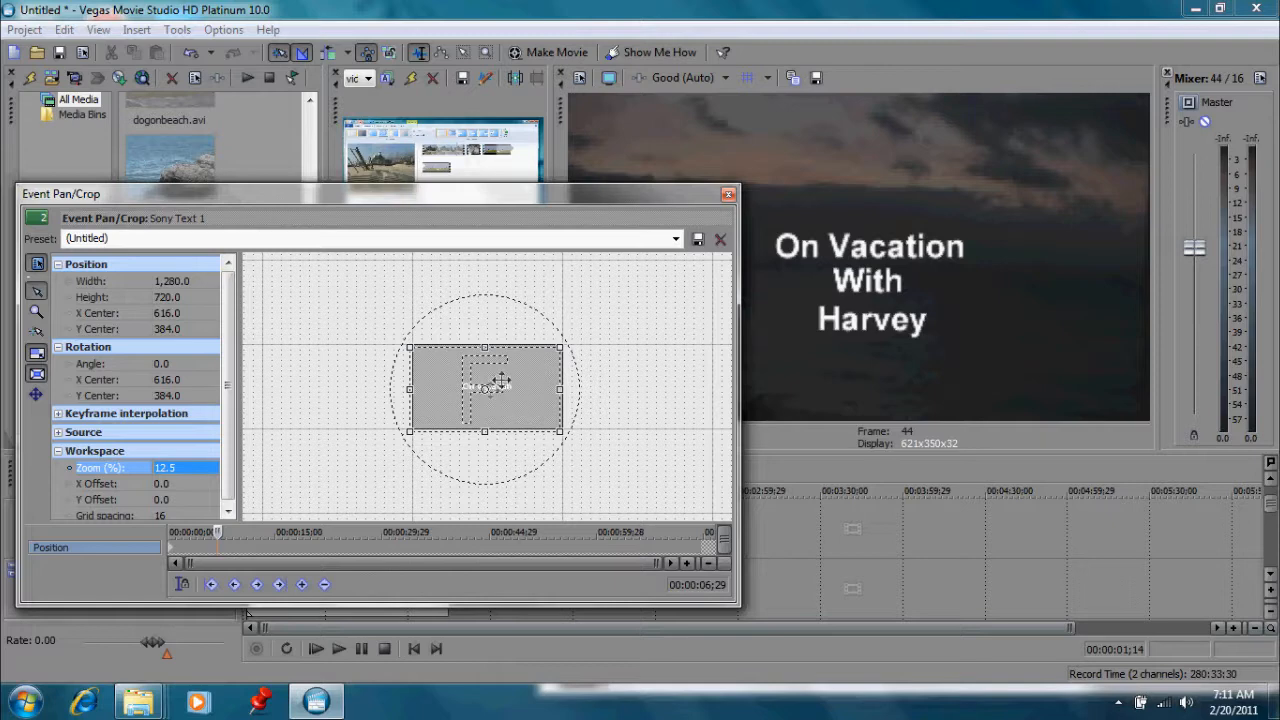
Add a keyframe at 00:00:11;20 that rotates the "On Vacation" title to about -178 degrees.
left_click_drag(217, 532, 170, 532)
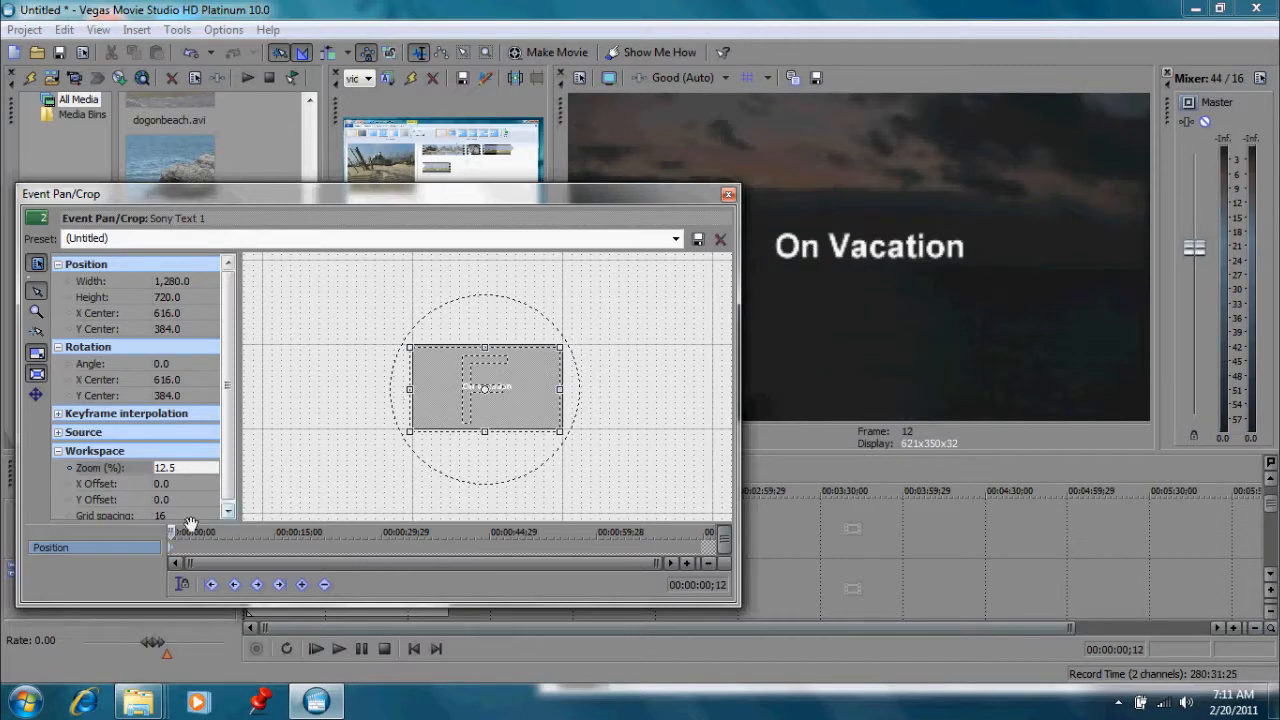
left_click_drag(171, 532, 251, 532)
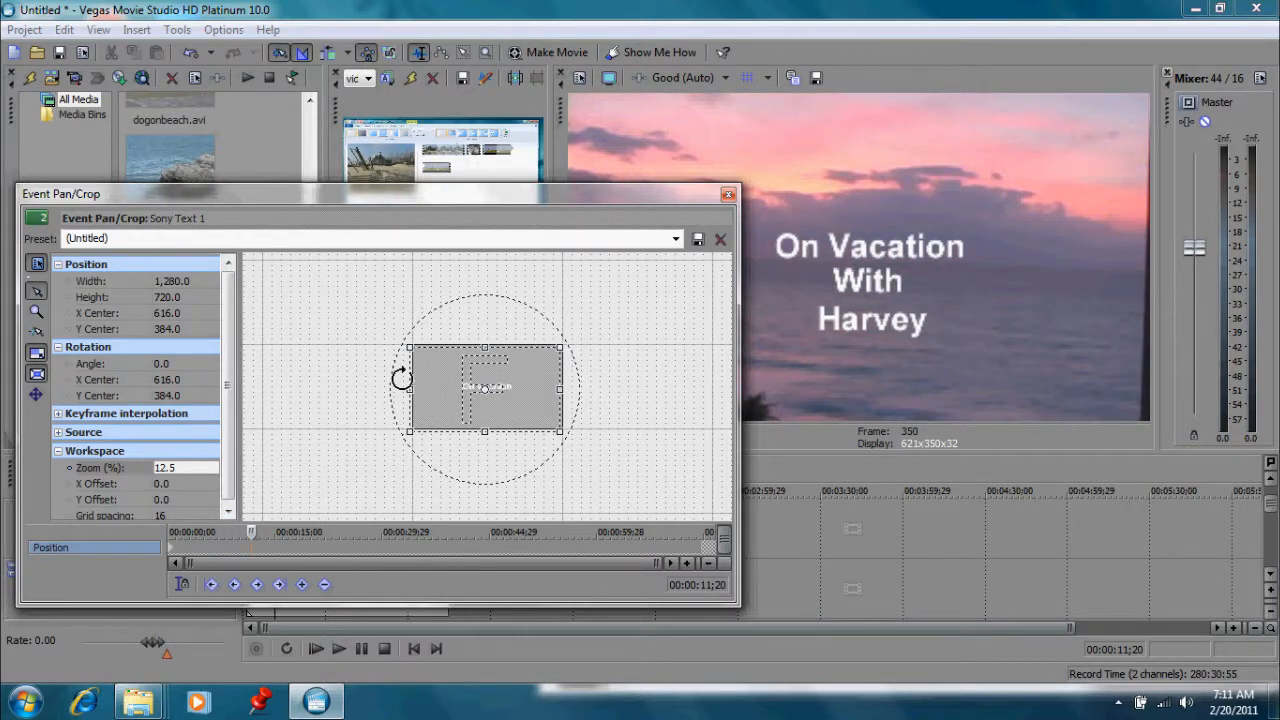
left_click_drag(395, 363, 620, 403)
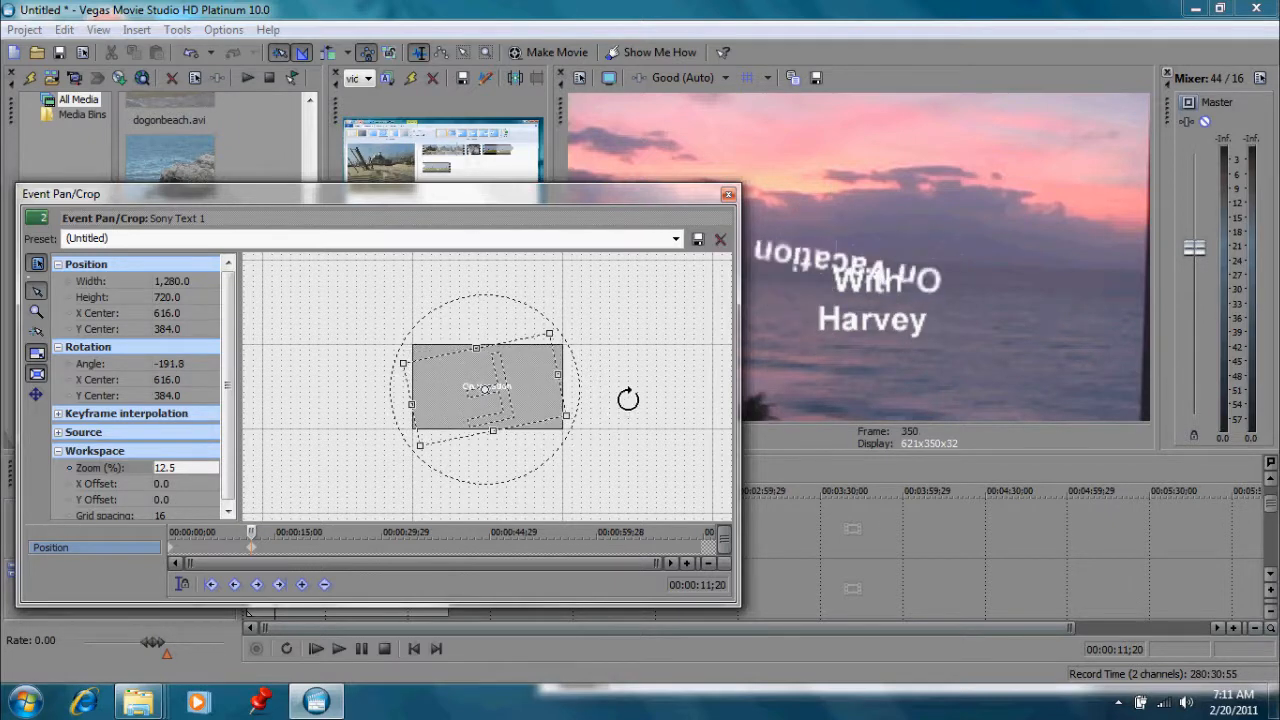
At 00:00:14;01, rotate the "On Vacation" title on to about -361.6 degrees, then close its Pan/Crop window.
left_click(267, 531)
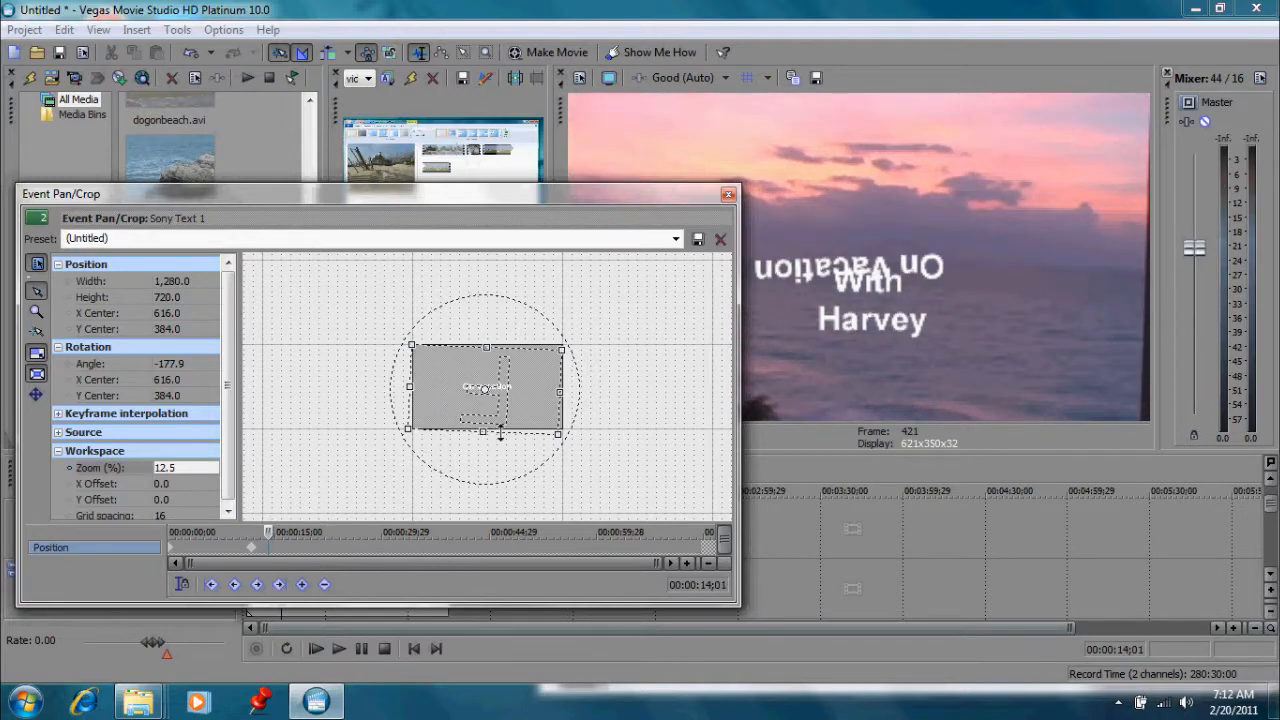
left_click_drag(523, 438, 439, 335)
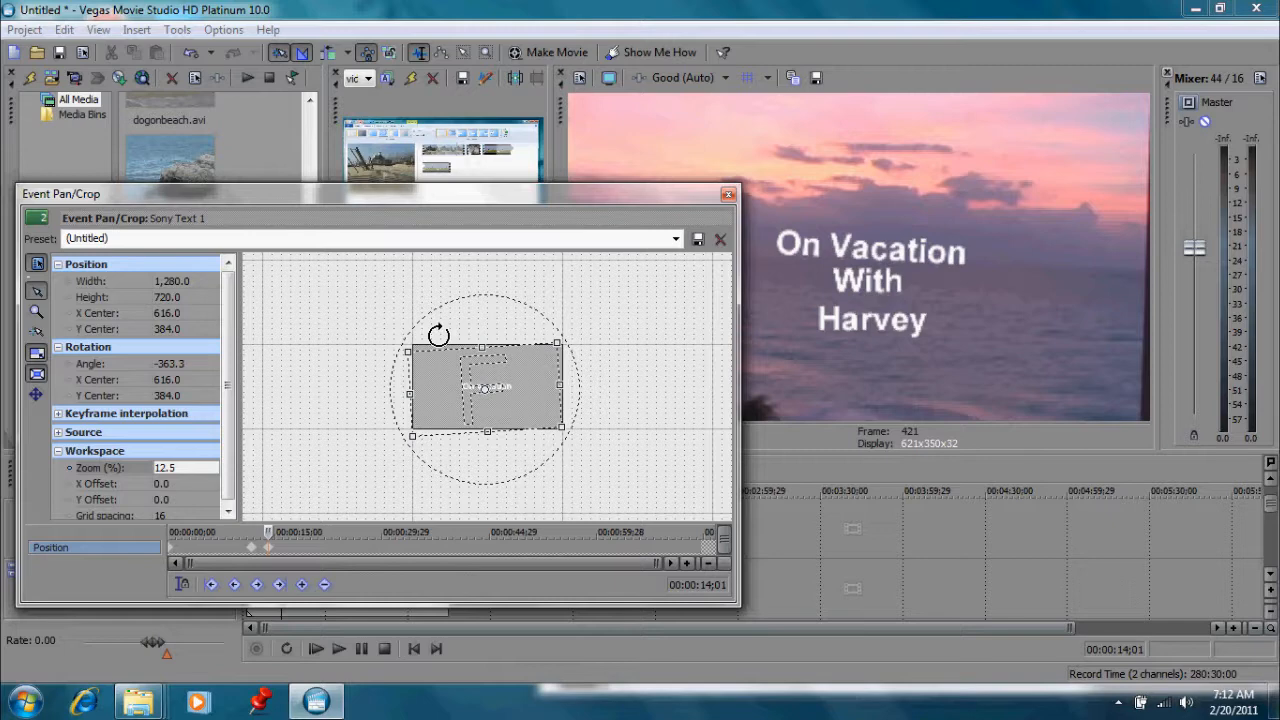
left_click_drag(438, 335, 432, 330)
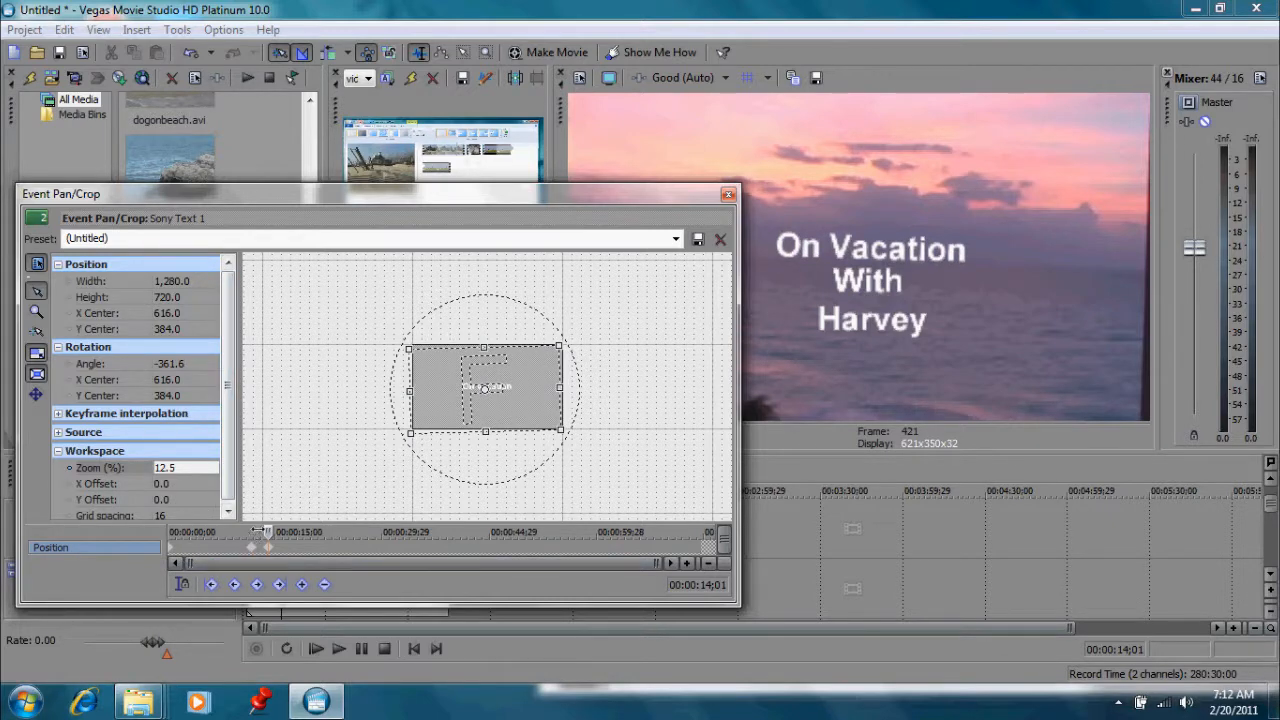
left_click_drag(268, 533, 293, 553)
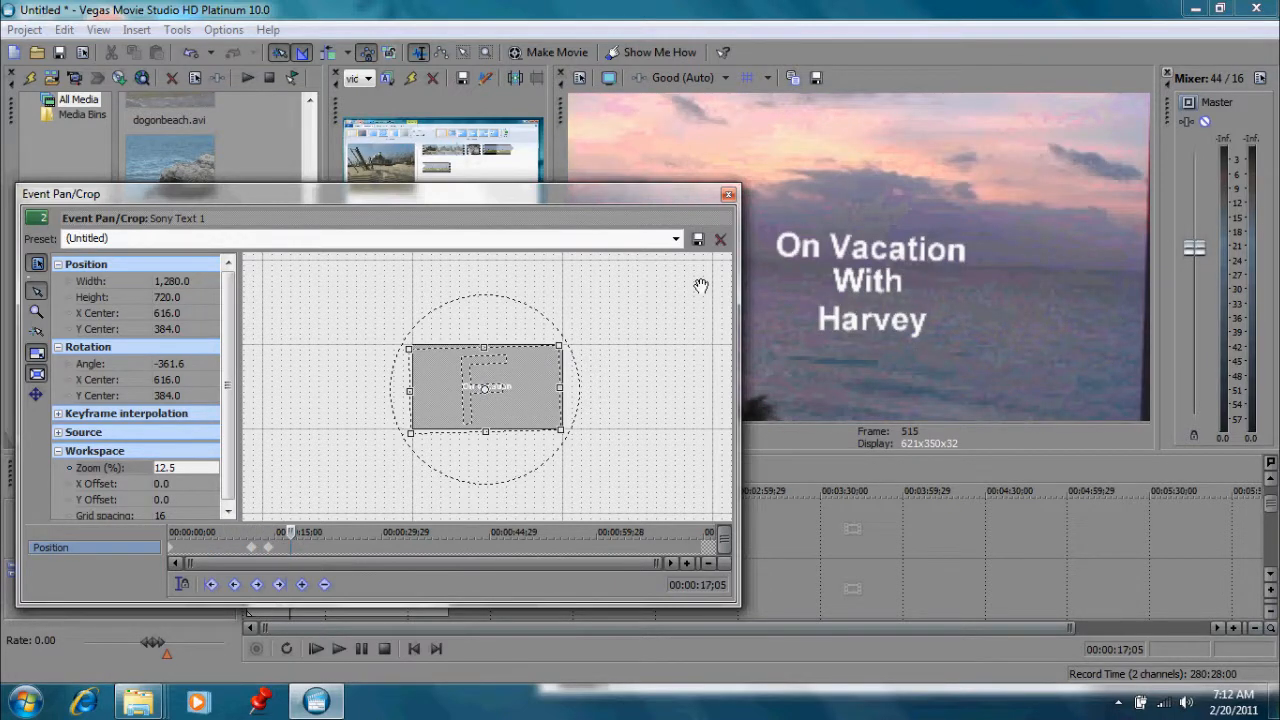
left_click(729, 193)
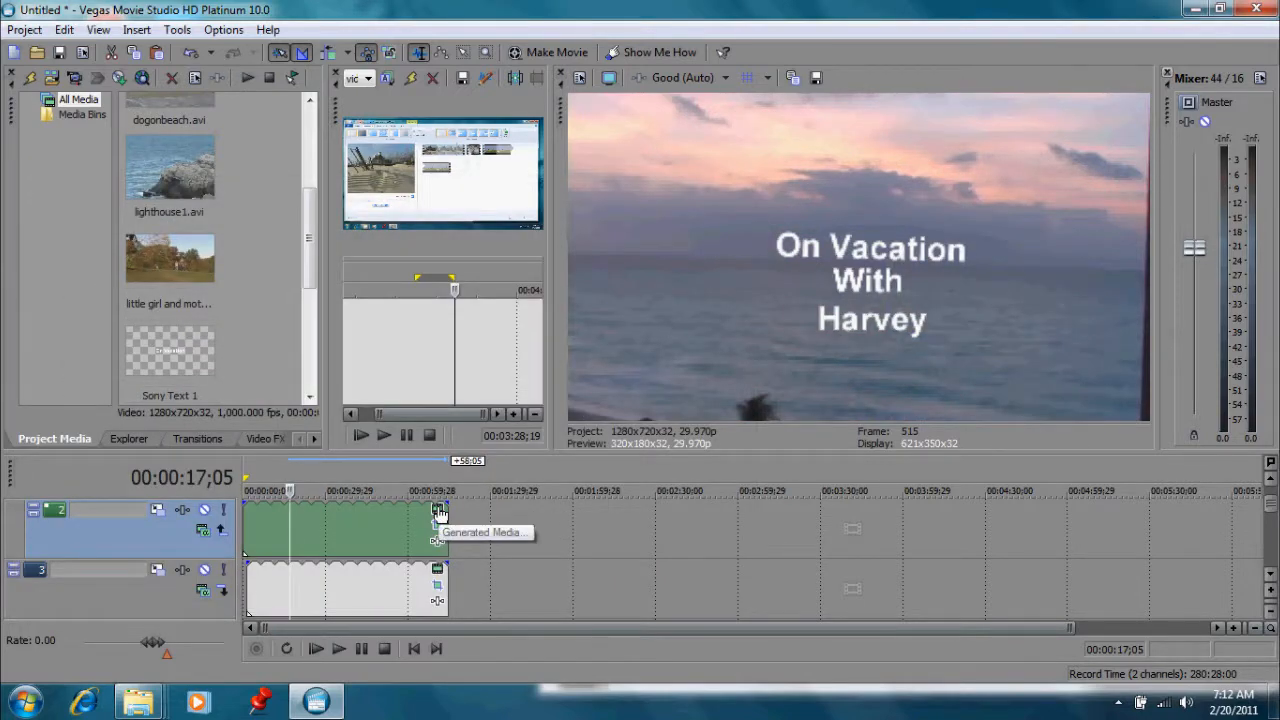
In Pan/Crop for the track 3 title, zoom the workspace to 12.5% and move the starting frame to about X center 601.6, Y center -5.8.
left_click(334, 594)
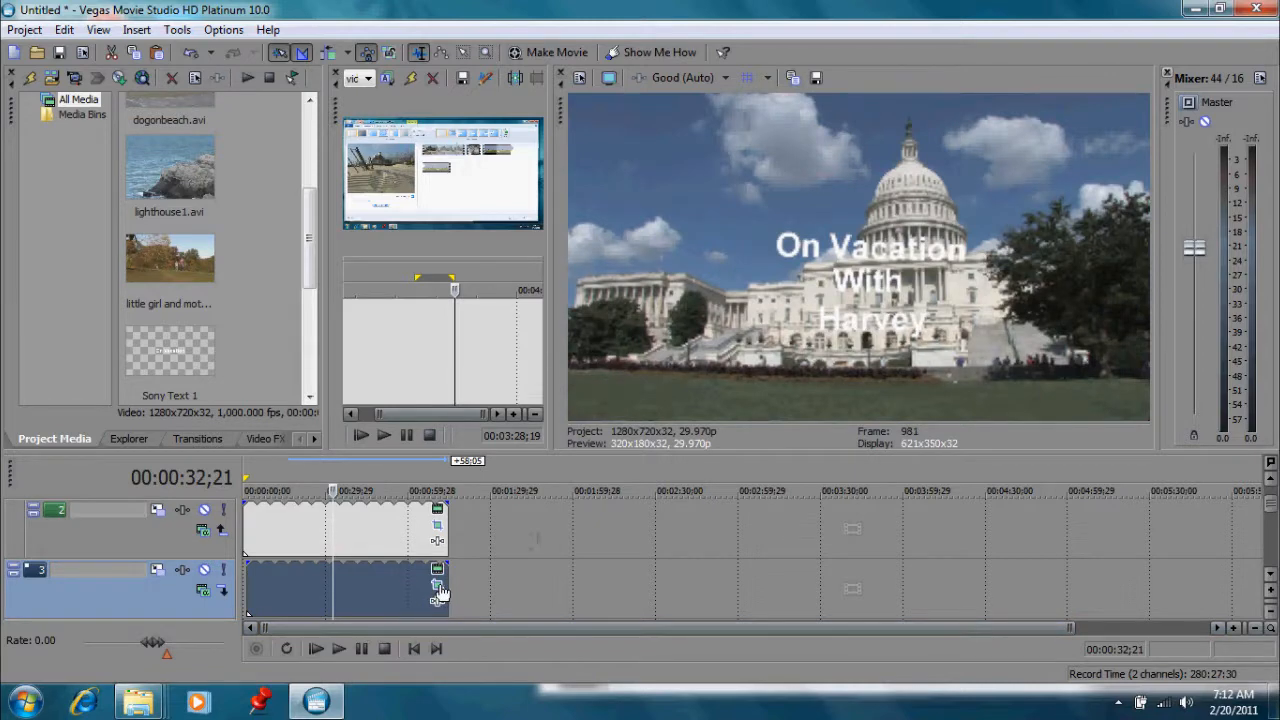
left_click(438, 588)
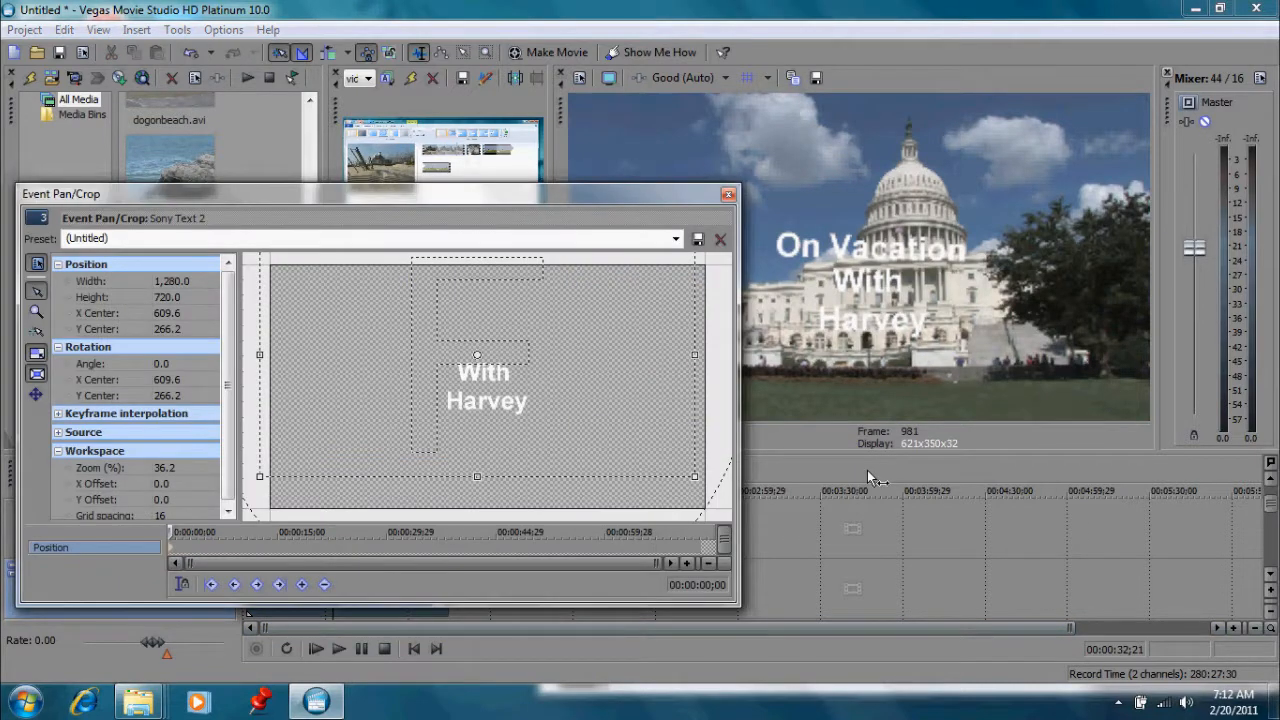
left_click(168, 468)
left_click(211, 468)
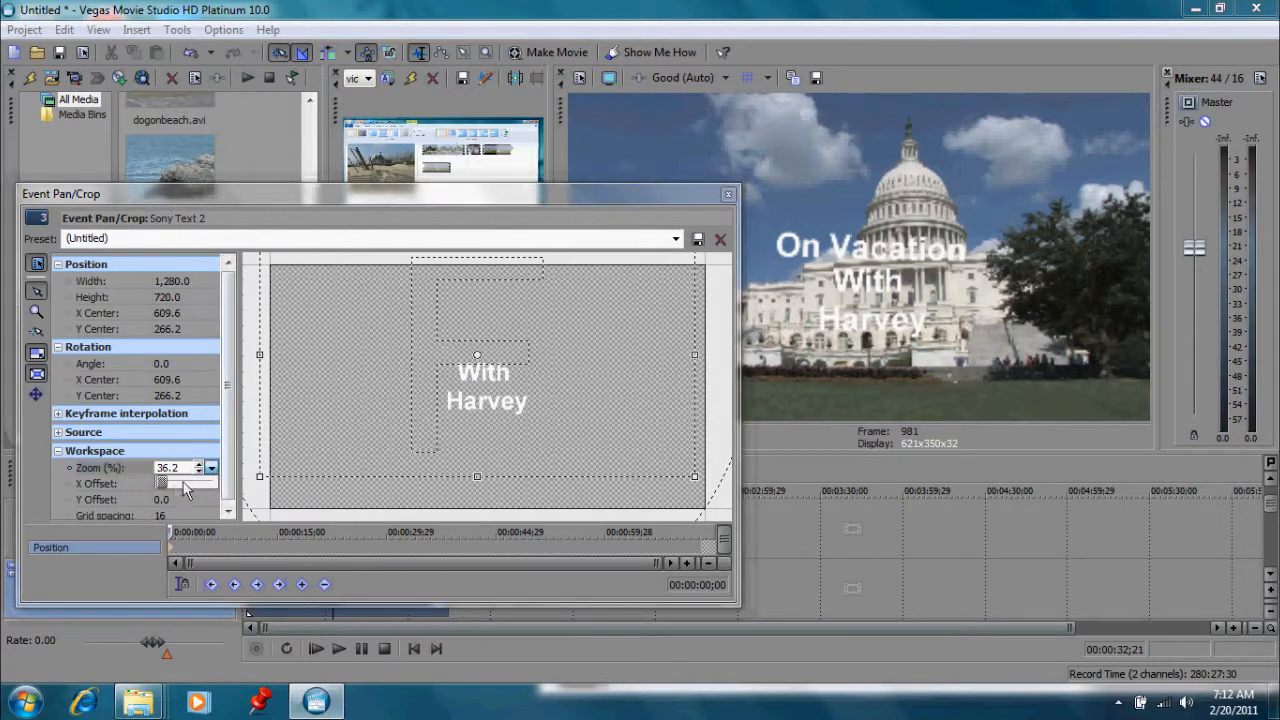
left_click_drag(172, 490, 160, 490)
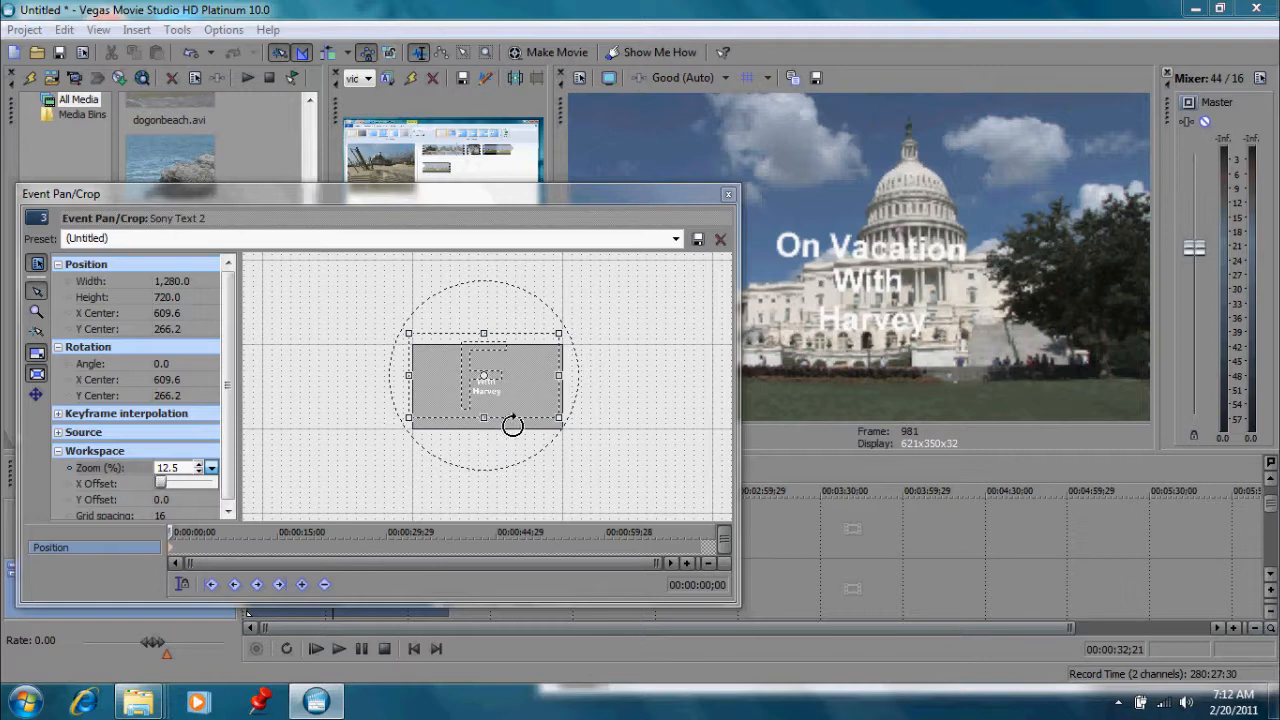
left_click_drag(528, 381, 527, 350)
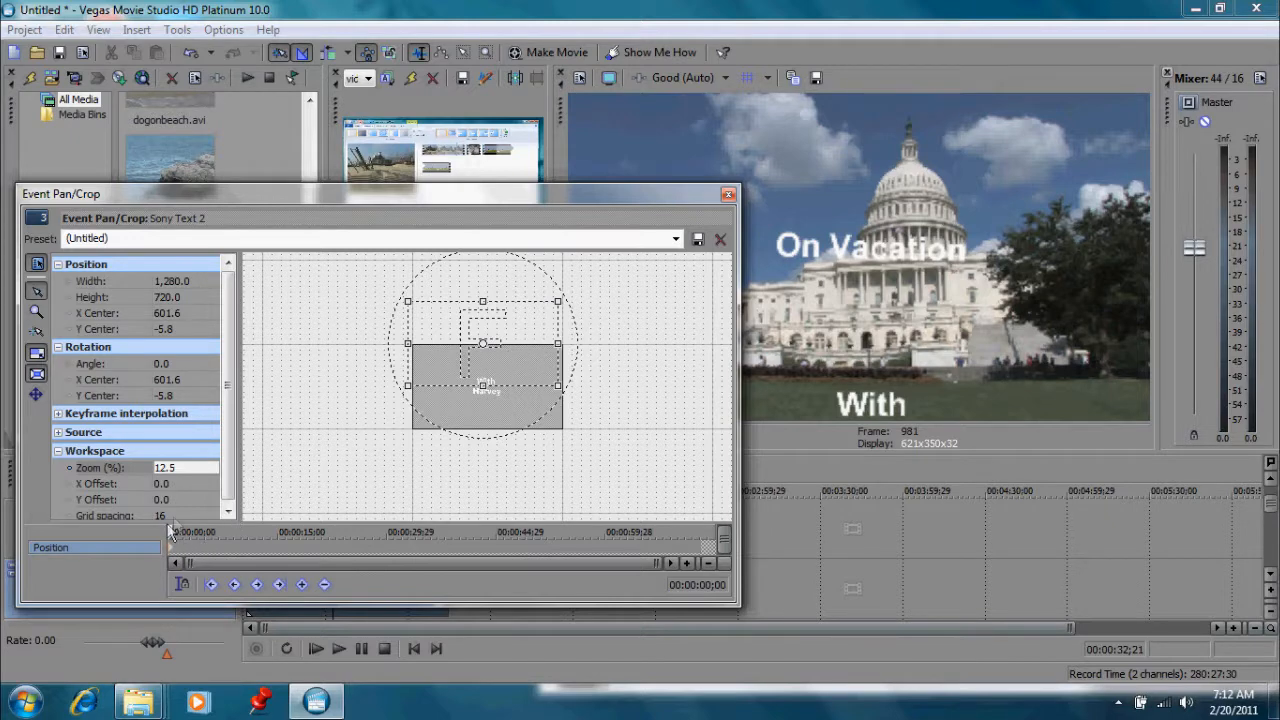
Try a keyframe at 00:00:05;27 that moves the track 3 title's frame to about X center 577.6, Y center 194.2, and play it.
left_click_drag(178, 532, 210, 532)
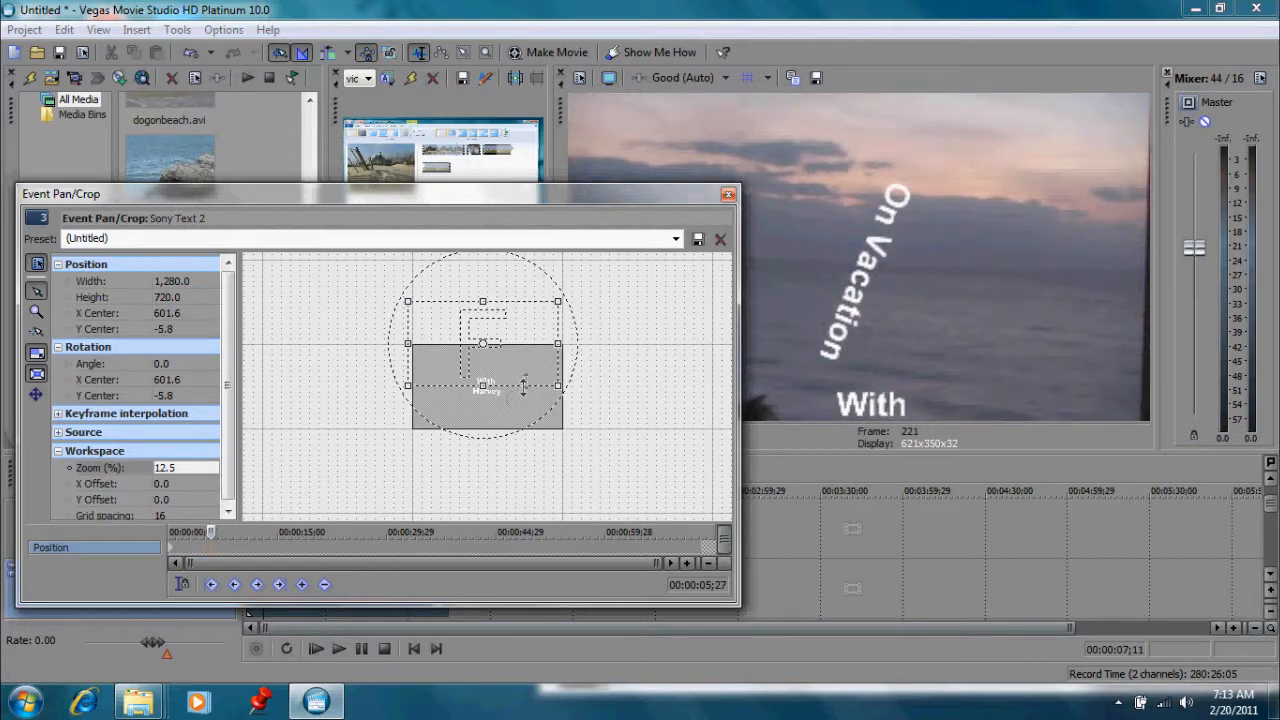
mouse_move(526, 367)
left_mouse_down()
mouse_move(527, 355)
mouse_move(520, 392)
mouse_move(517, 374)
mouse_move(483, 380)
mouse_move(523, 389)
left_mouse_up()
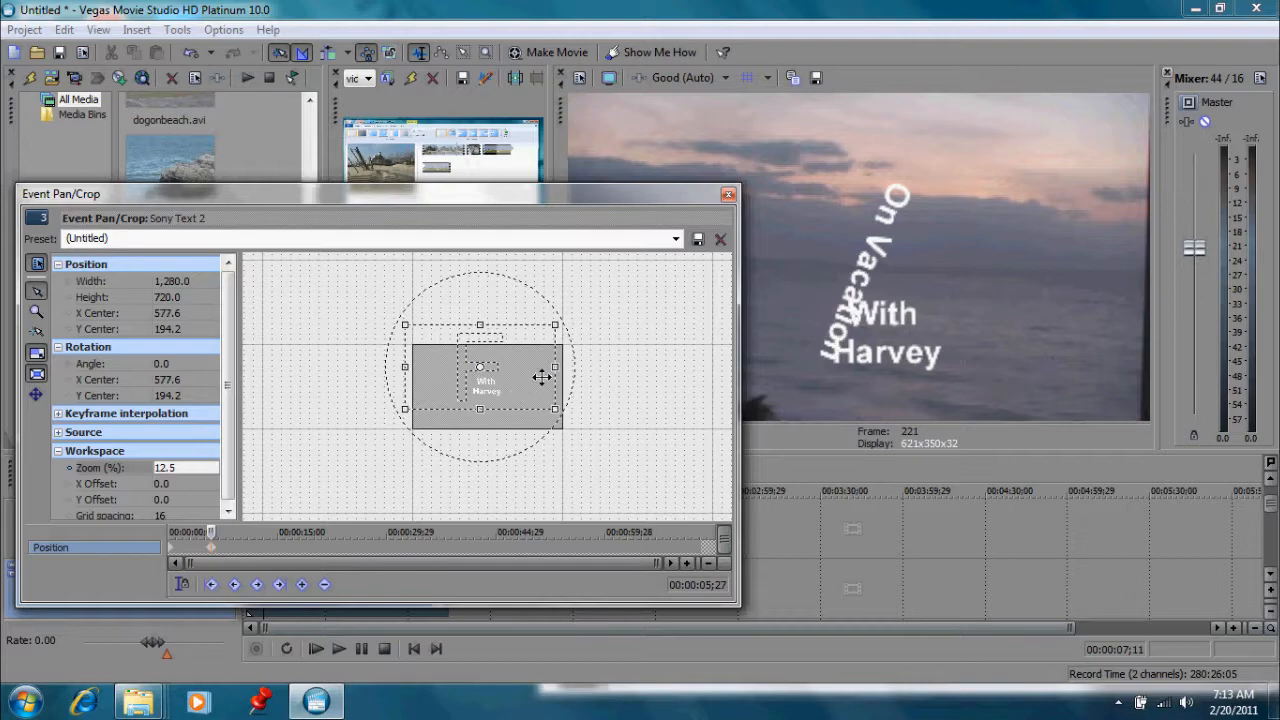
left_click(727, 196)
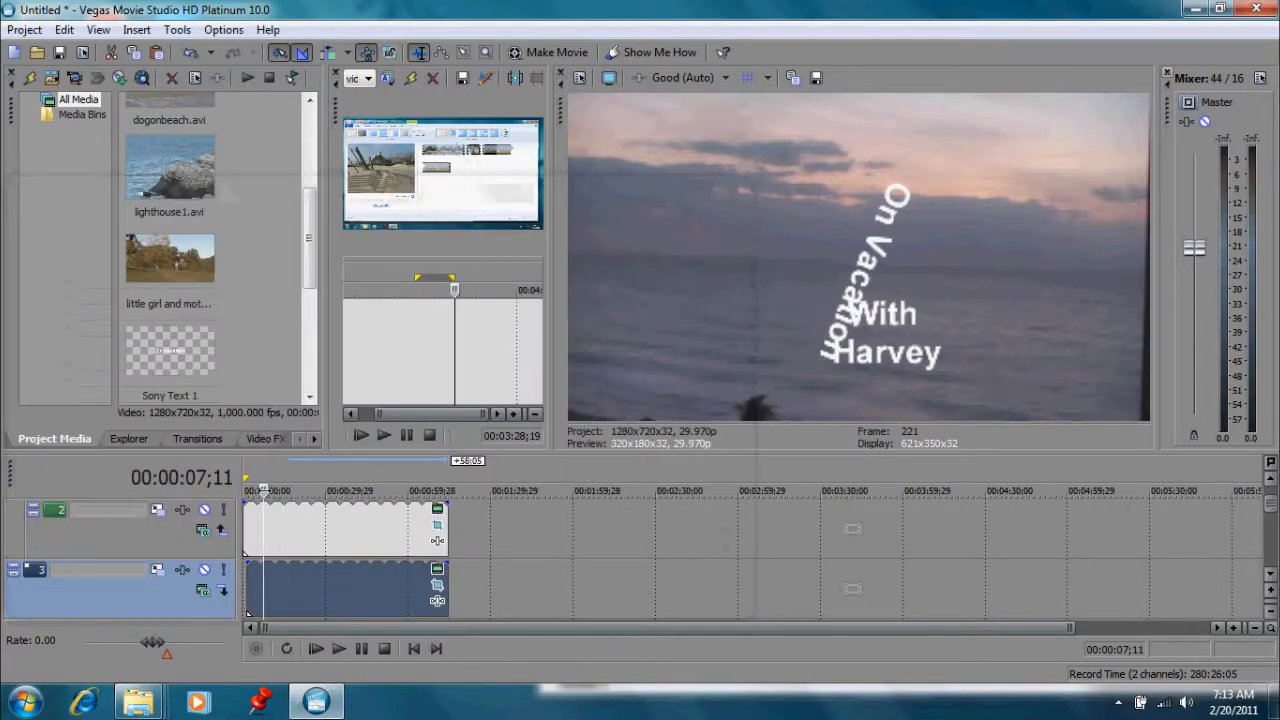
key("space")
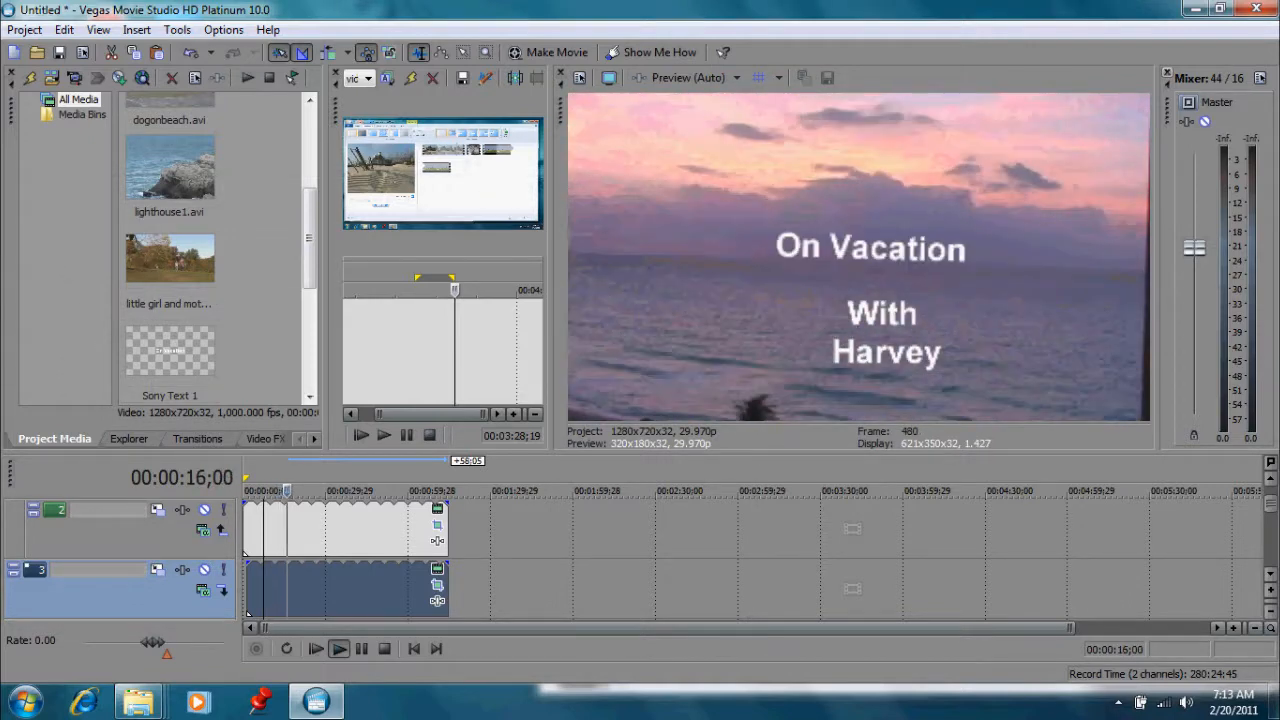
key("space")
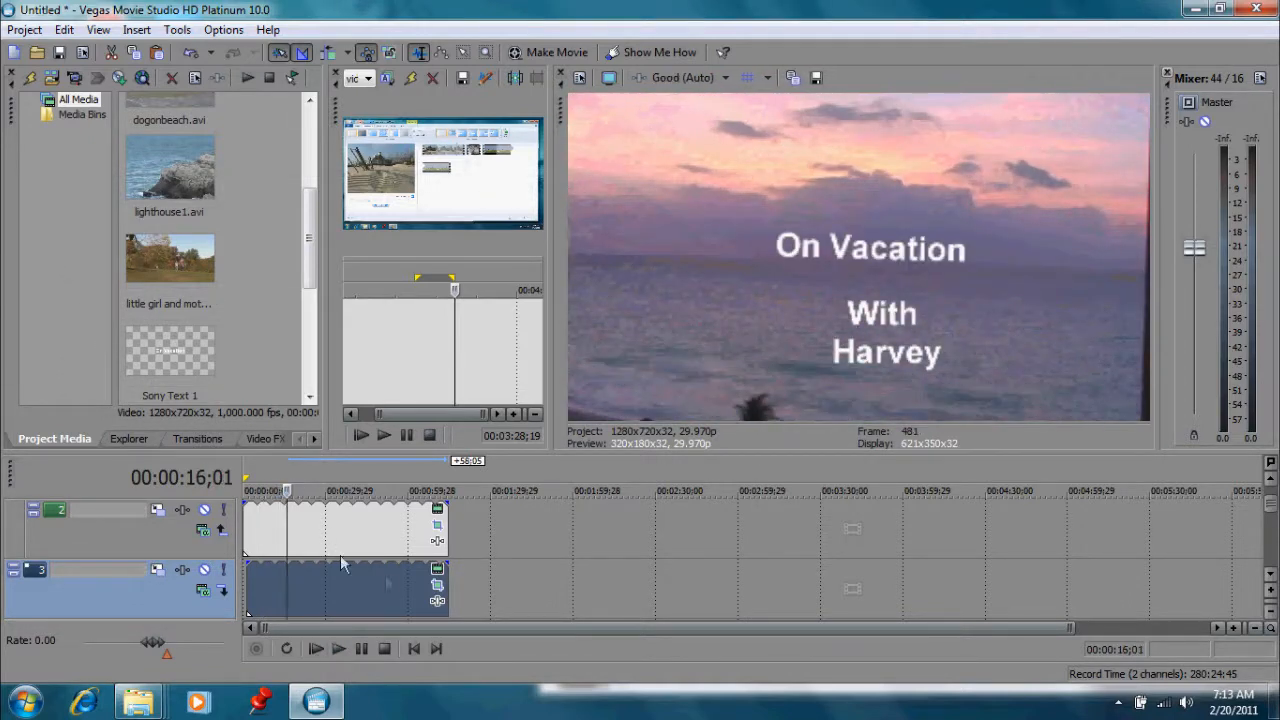
Delete the track 3 title's second keyframe and, at 00:00:06;05, move its frame to about X center 590.6, Y center 250.8.
left_click(437, 588)
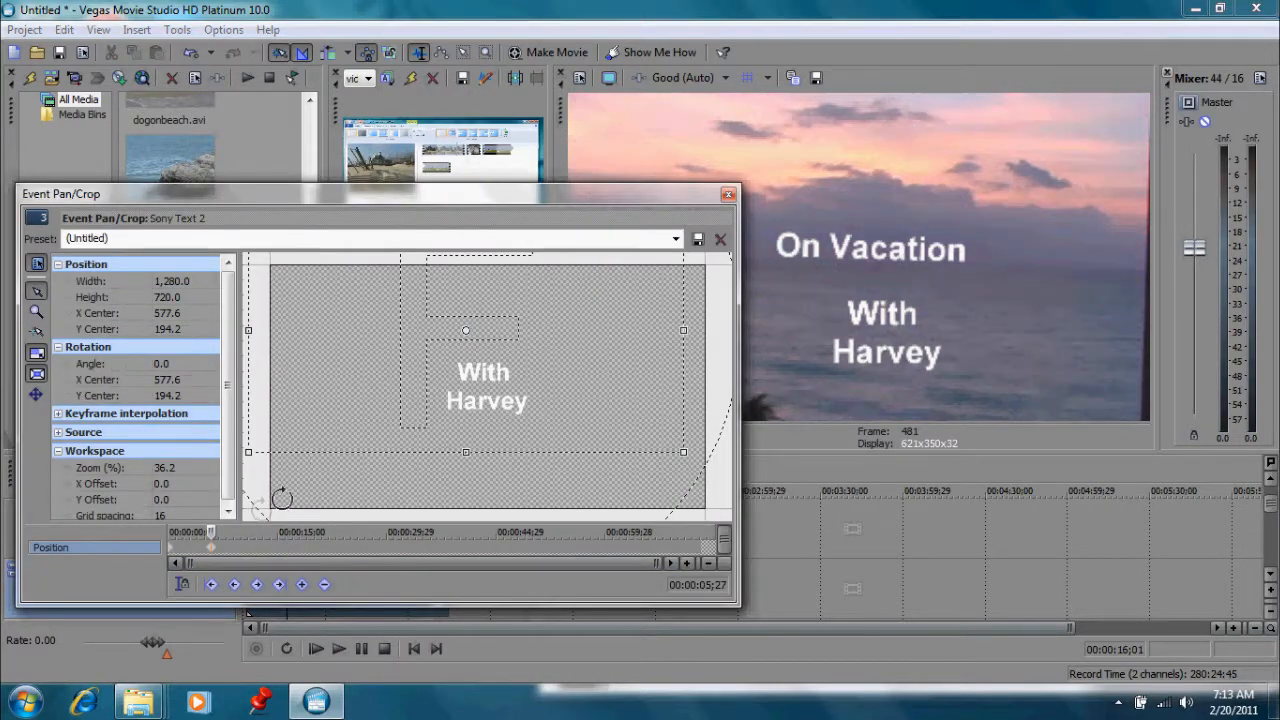
right_click(213, 545)
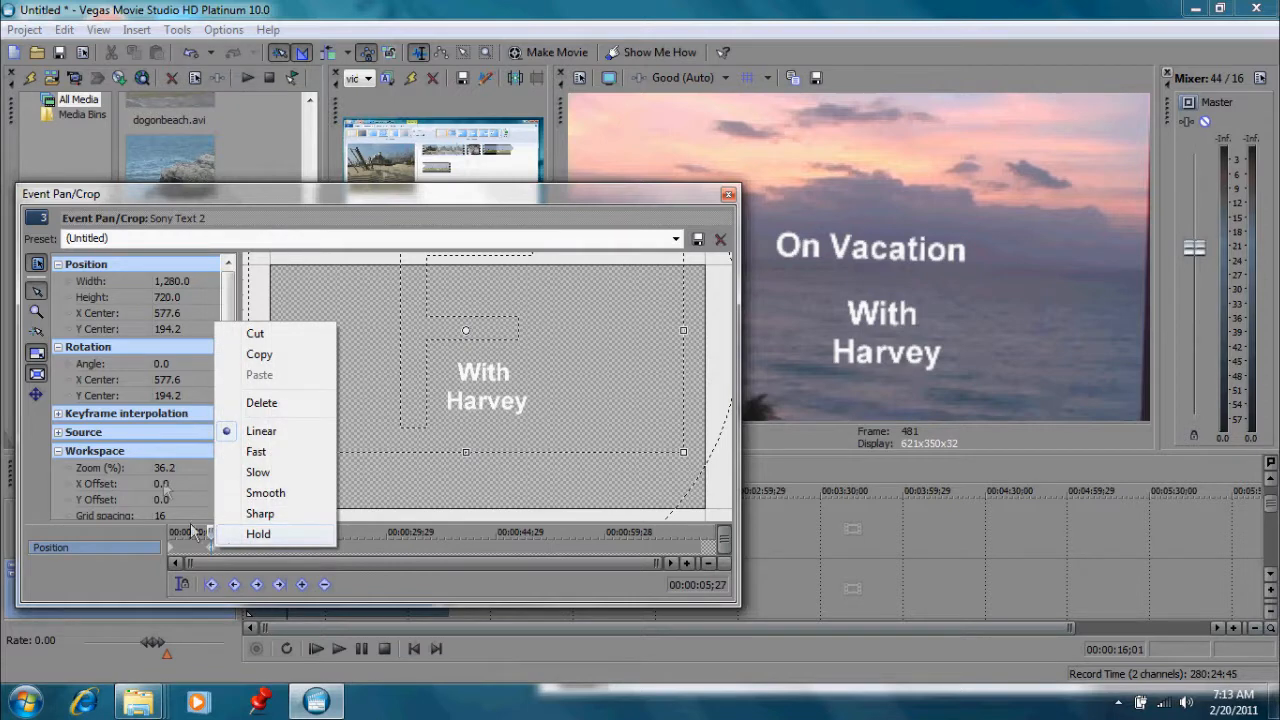
left_click(262, 403)
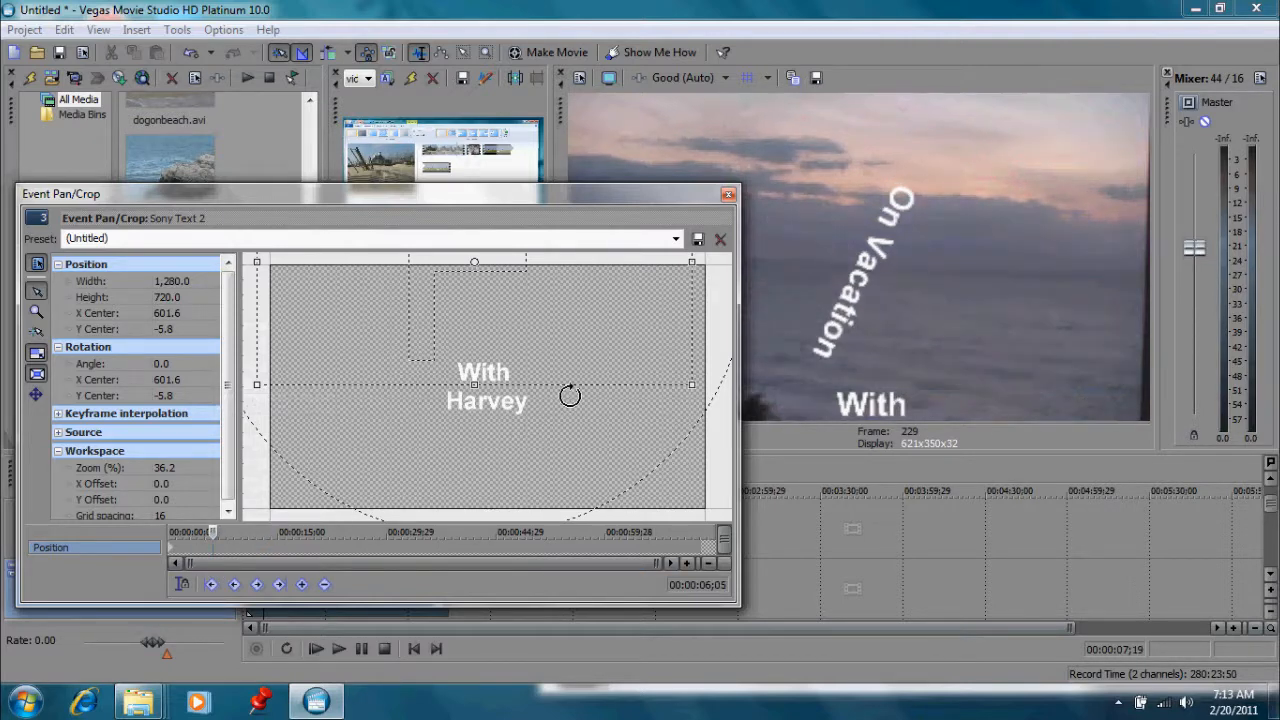
left_click_drag(540, 356, 537, 443)
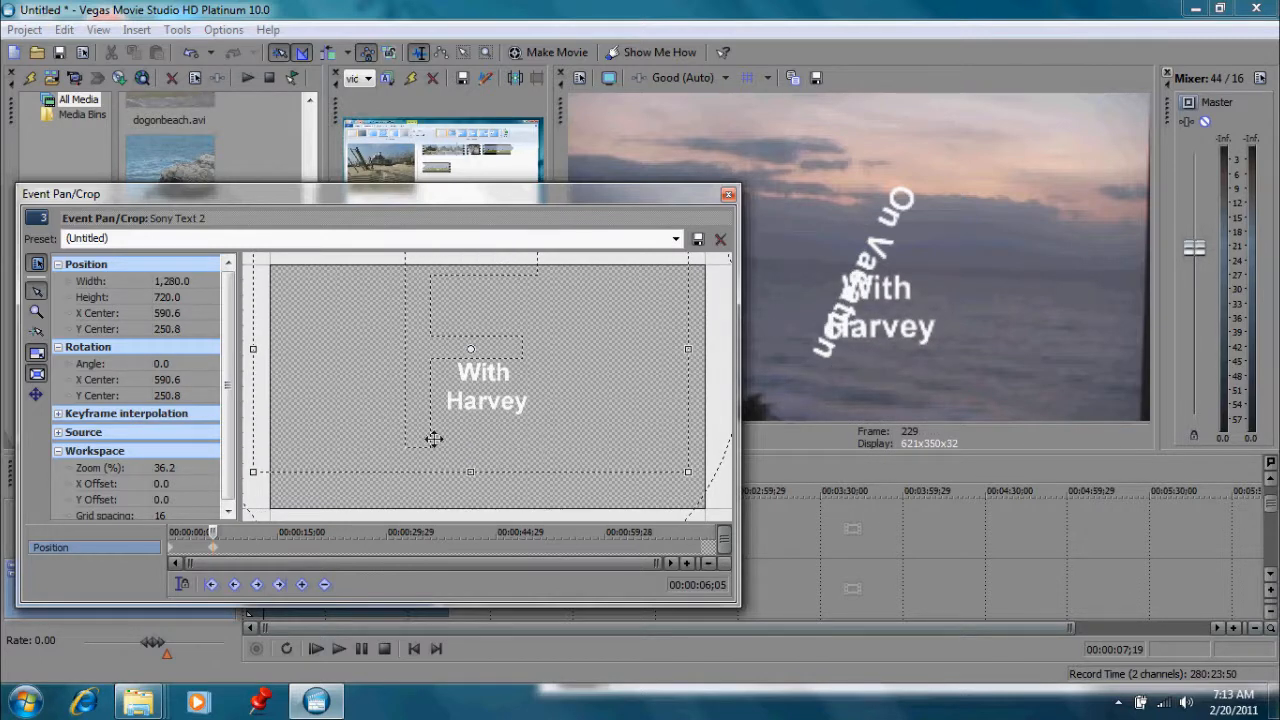
left_click_drag(231, 530, 298, 548)
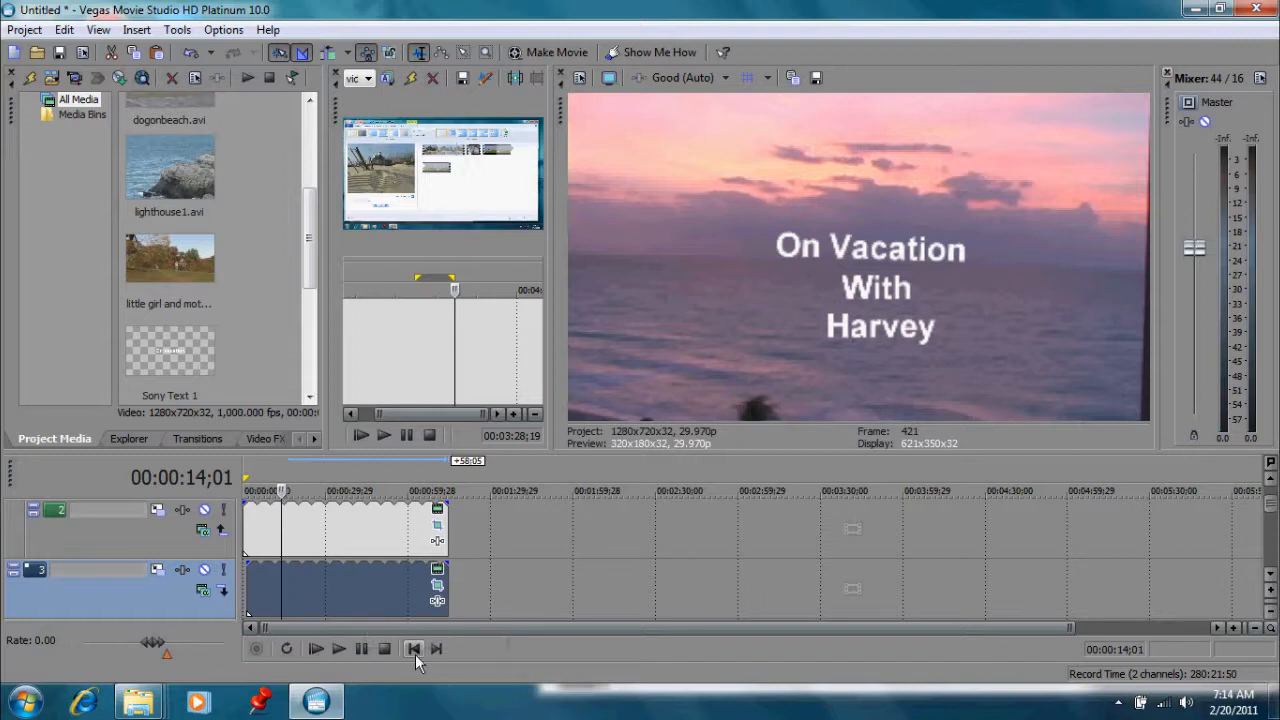
Play the project from the beginning to check both title animations, then stop playback.
left_click(414, 649)
left_click(338, 649)
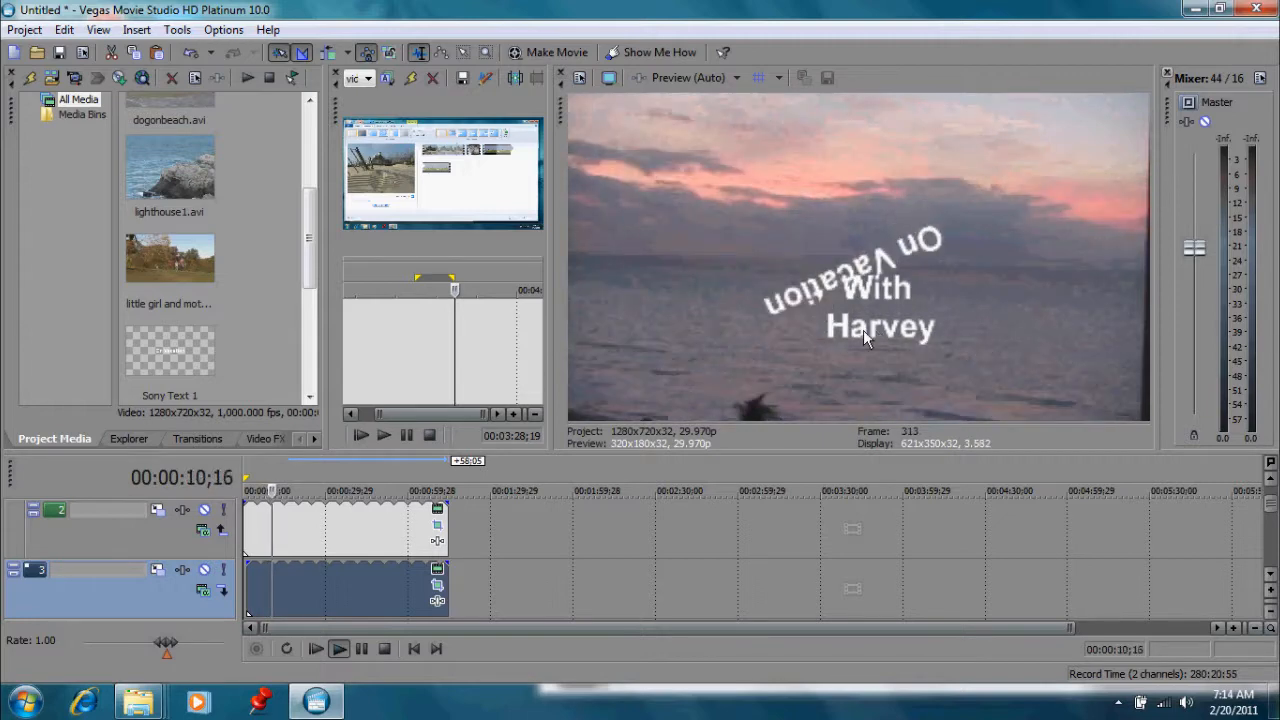
left_click(385, 649)
Move the Pan/Crop keyframes after the start of both titles earlier to speed up their motion, then play the project from the beginning.
left_click(437, 525)
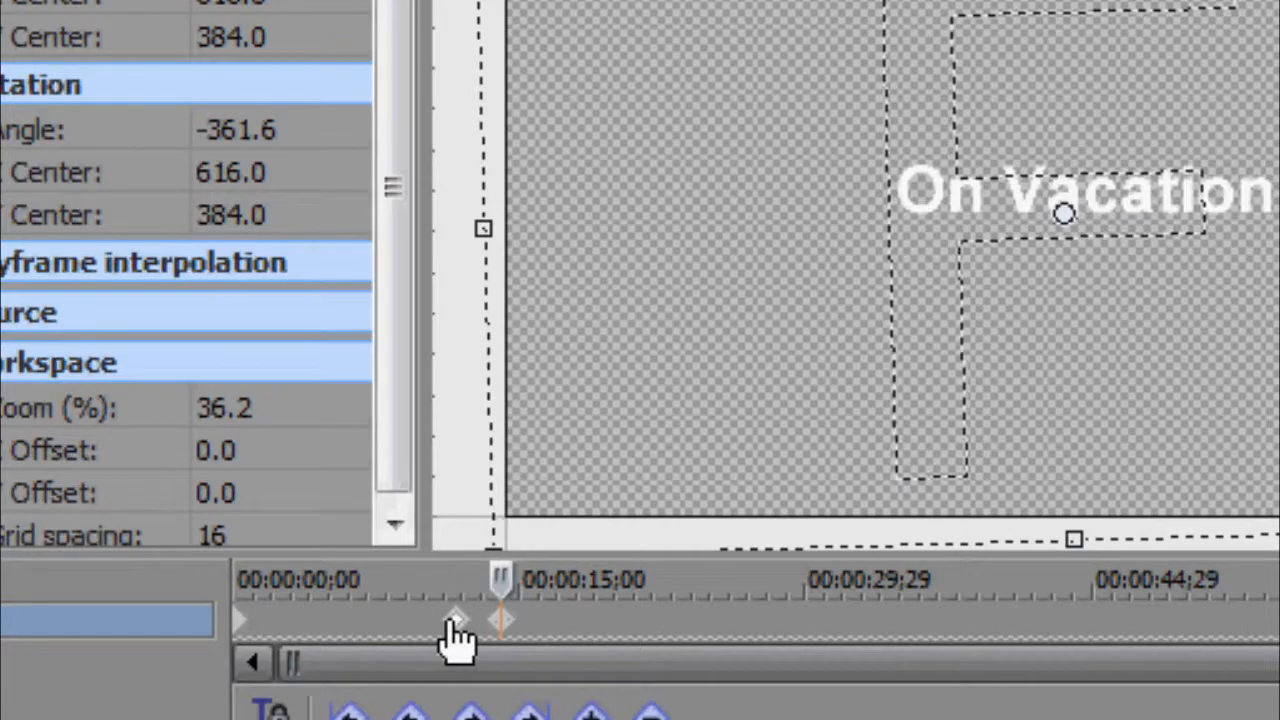
left_click_drag(452, 622, 349, 571)
left_click_drag(506, 632, 427, 644)
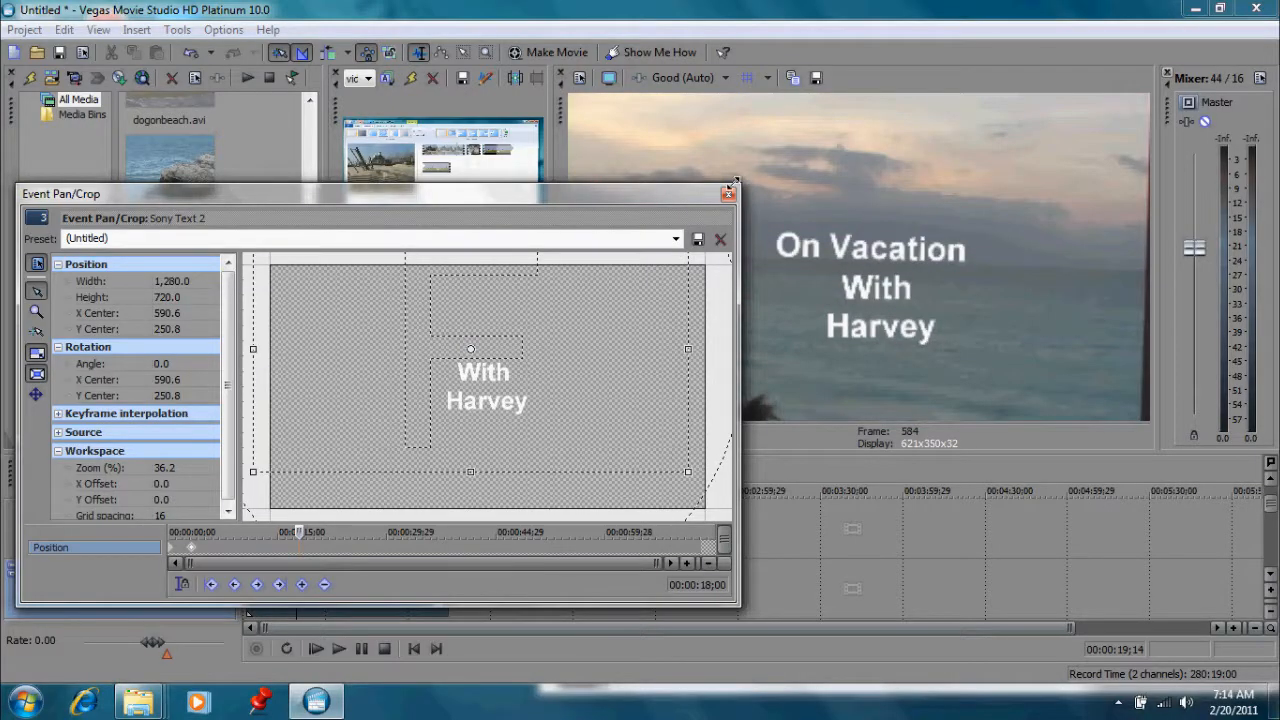
left_click(728, 196)
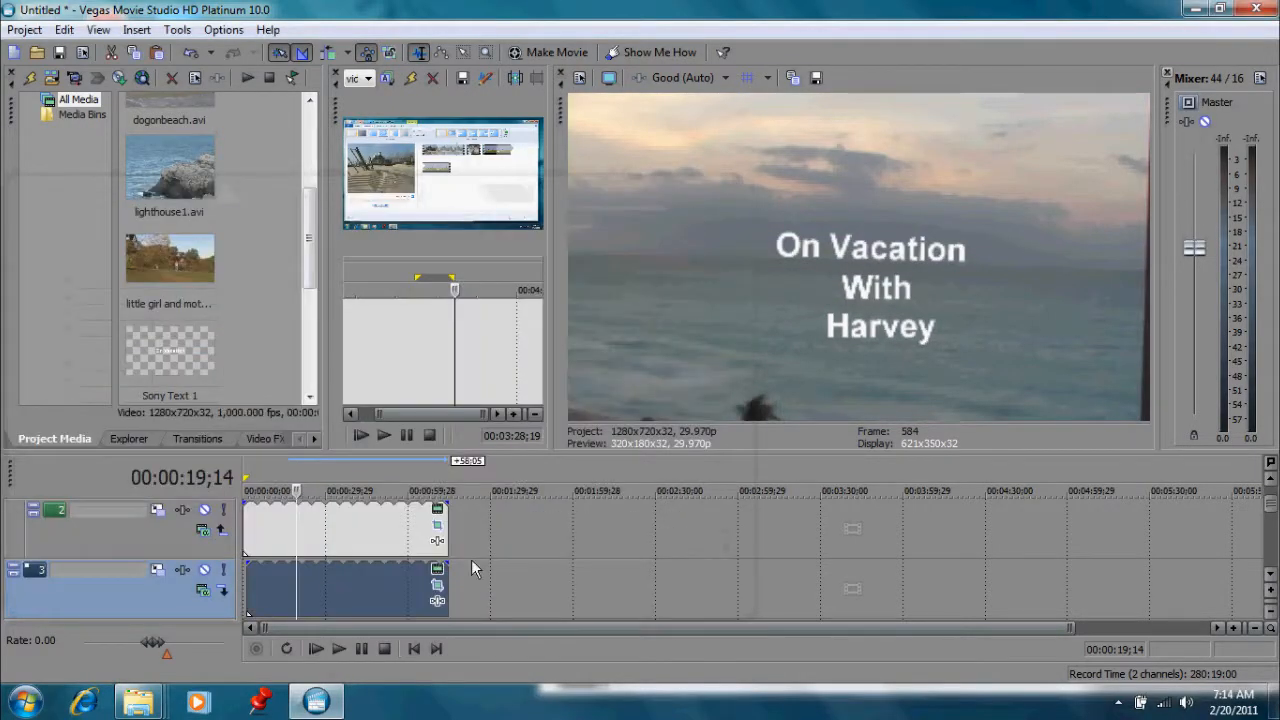
left_click(414, 649)
left_click(338, 648)
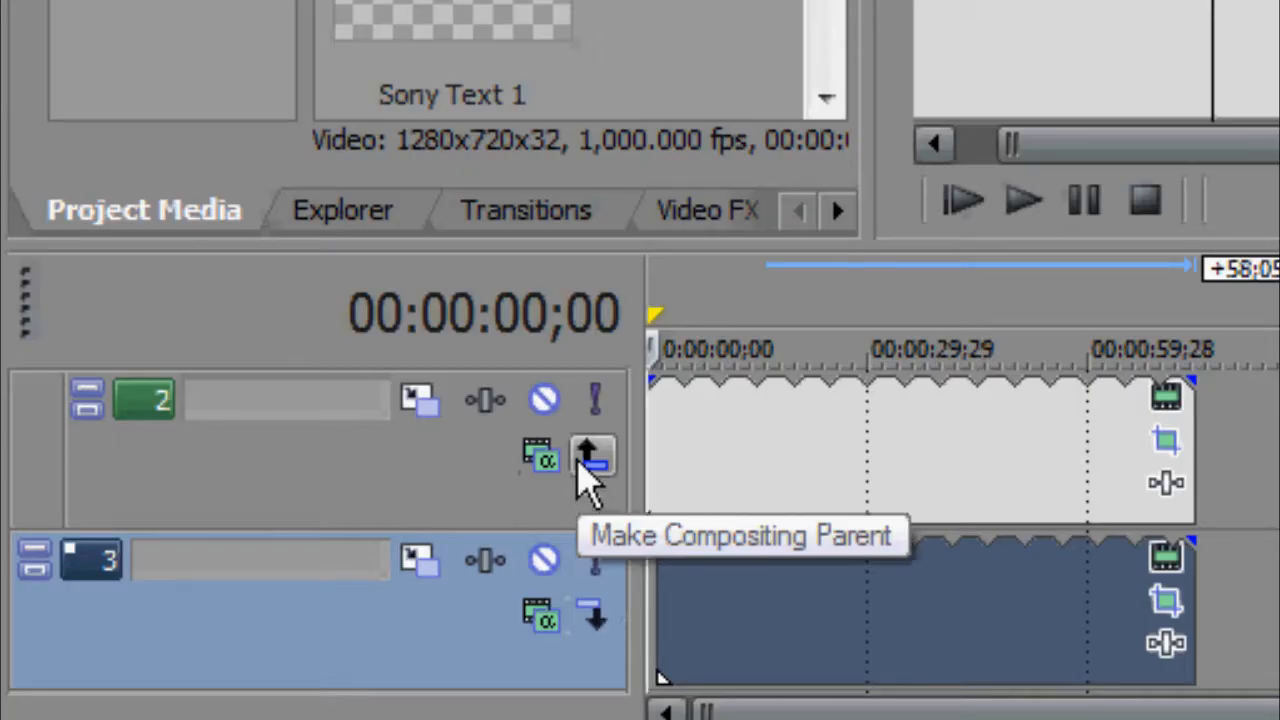
Make track 2 the compositing parent and track 3 its compositing child.
left_click(585, 463)
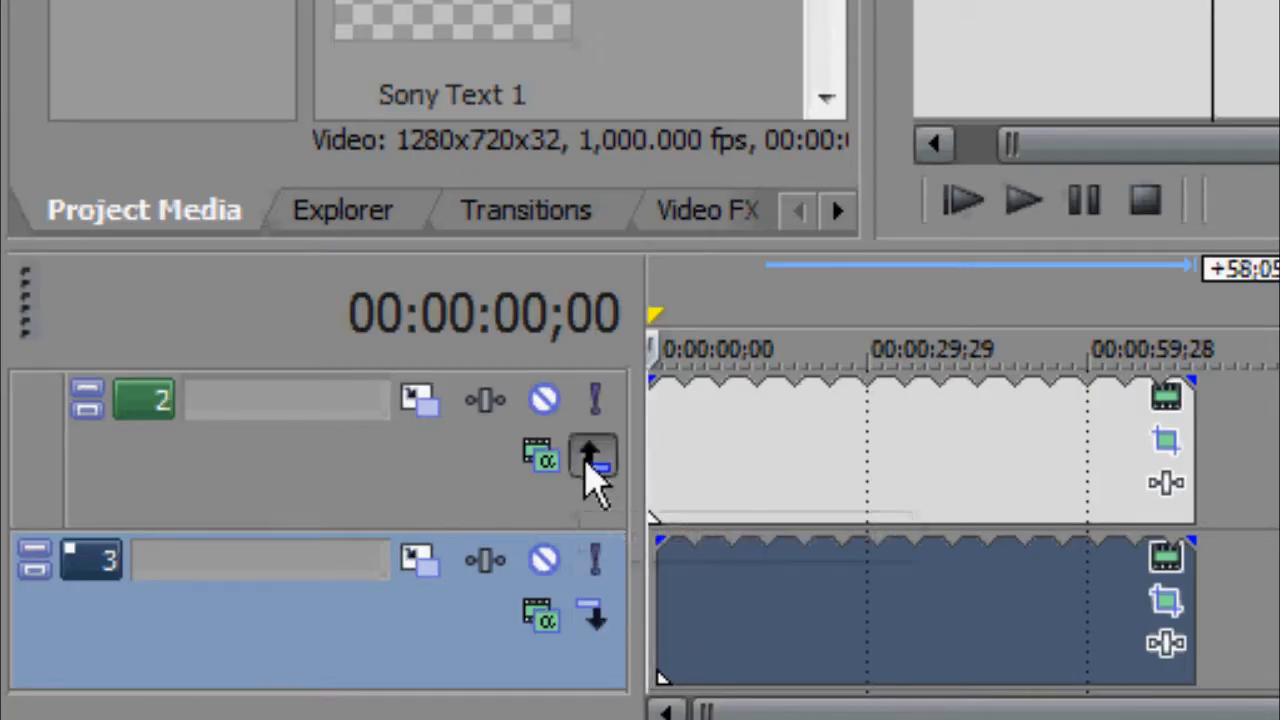
left_click(594, 617)
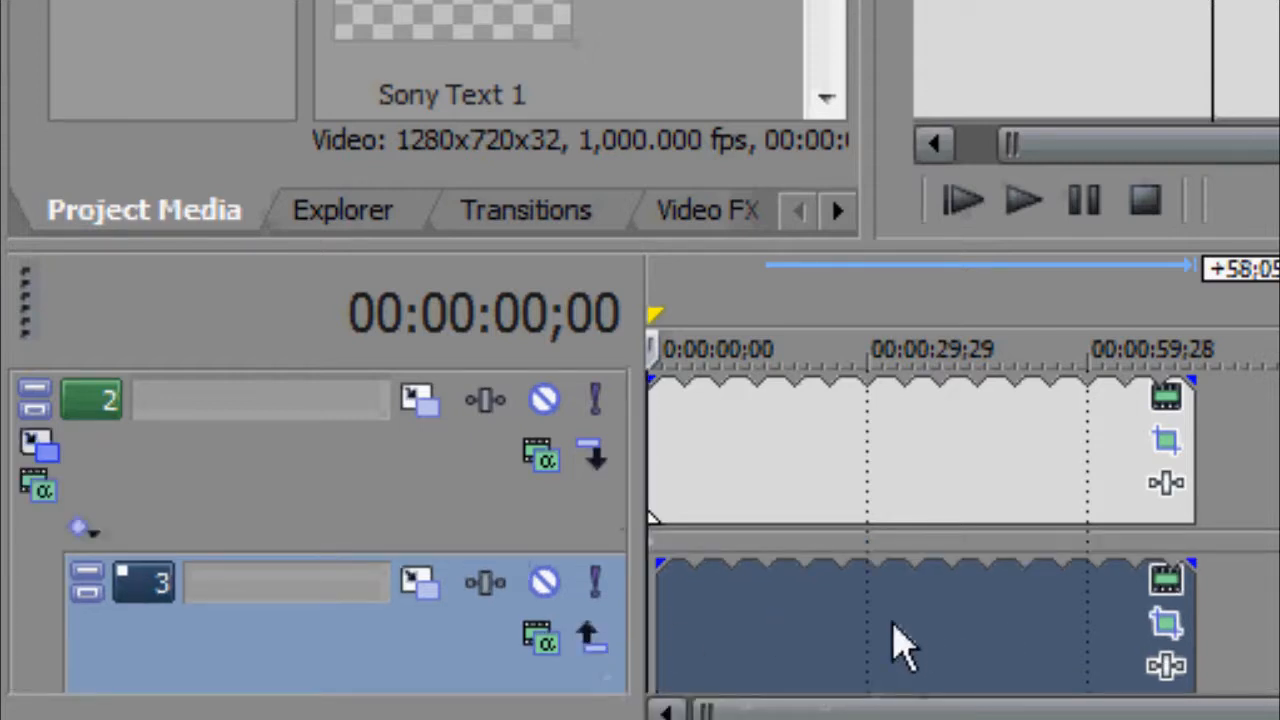
Open Parent Motion for track 2 and, at 00:00:00;00, place the motion frame above and right of the center.
left_click(829, 646)
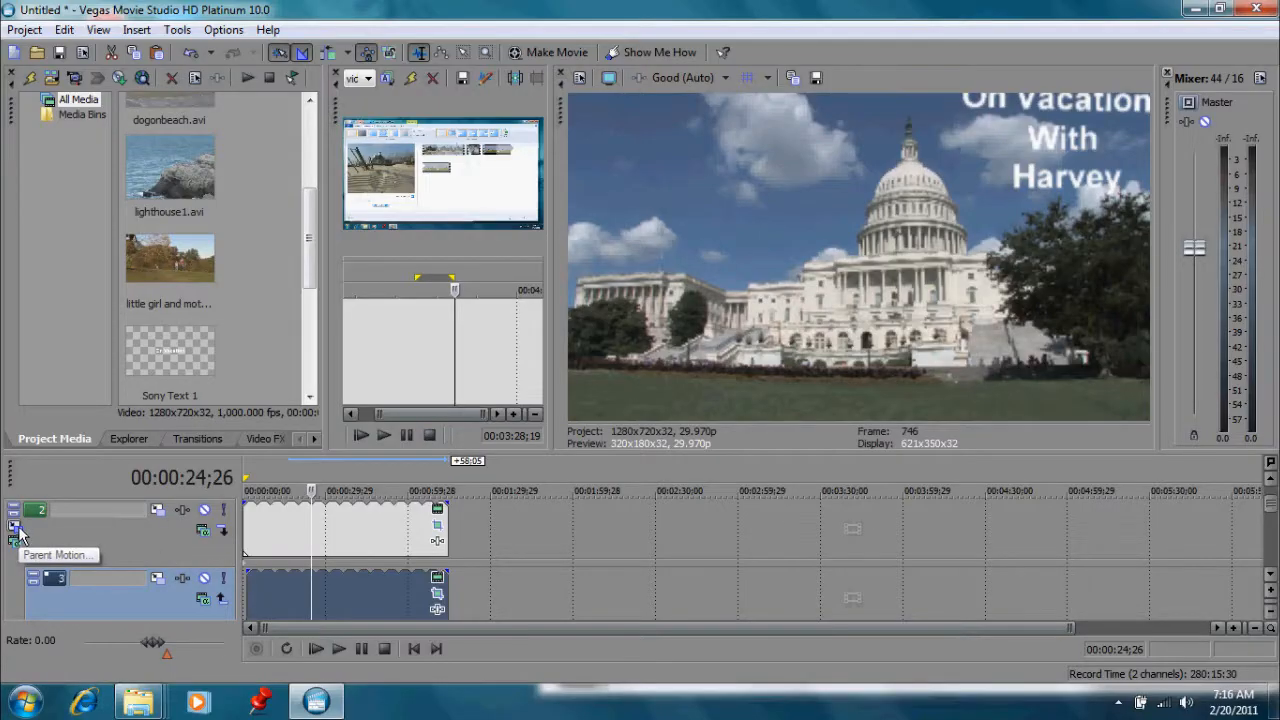
left_click(14, 528)
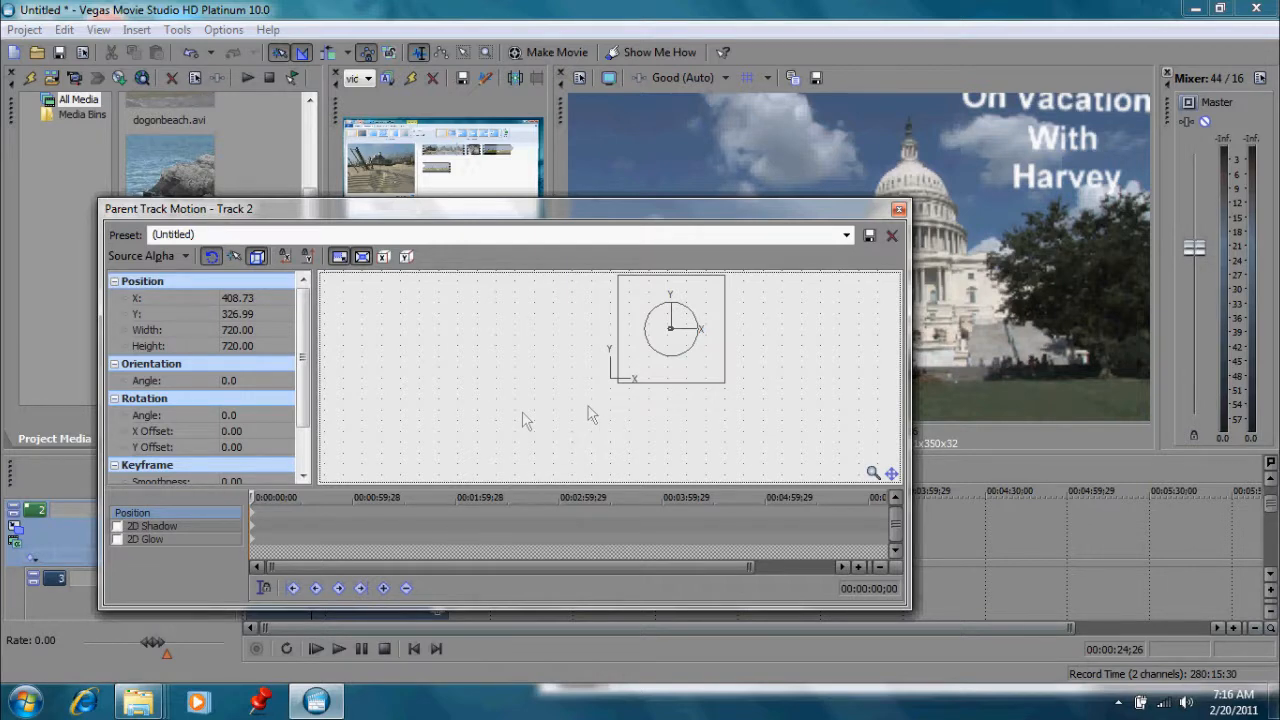
left_click(254, 496)
mouse_move(254, 492)
left_mouse_down()
mouse_move(310, 497)
mouse_move(241, 506)
left_mouse_up()
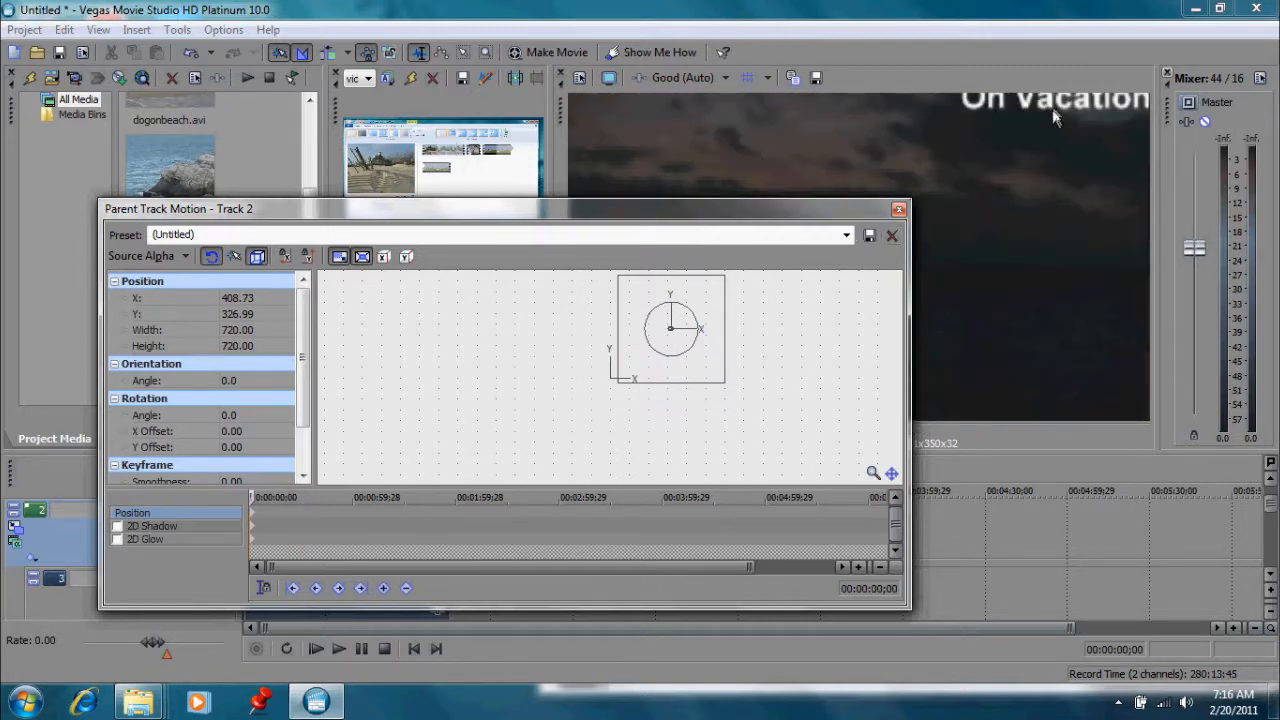
left_click_drag(716, 370, 659, 422)
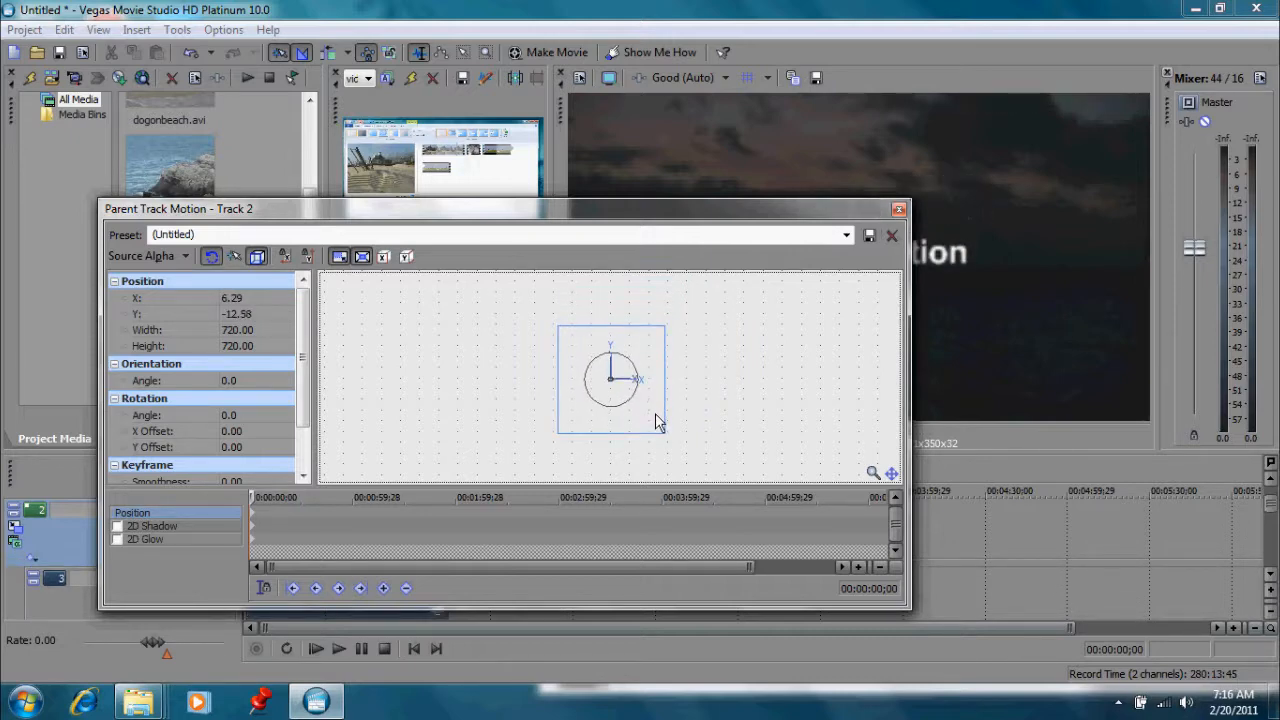
left_click_drag(581, 216, 548, 240)
left_click_drag(600, 443, 655, 397)
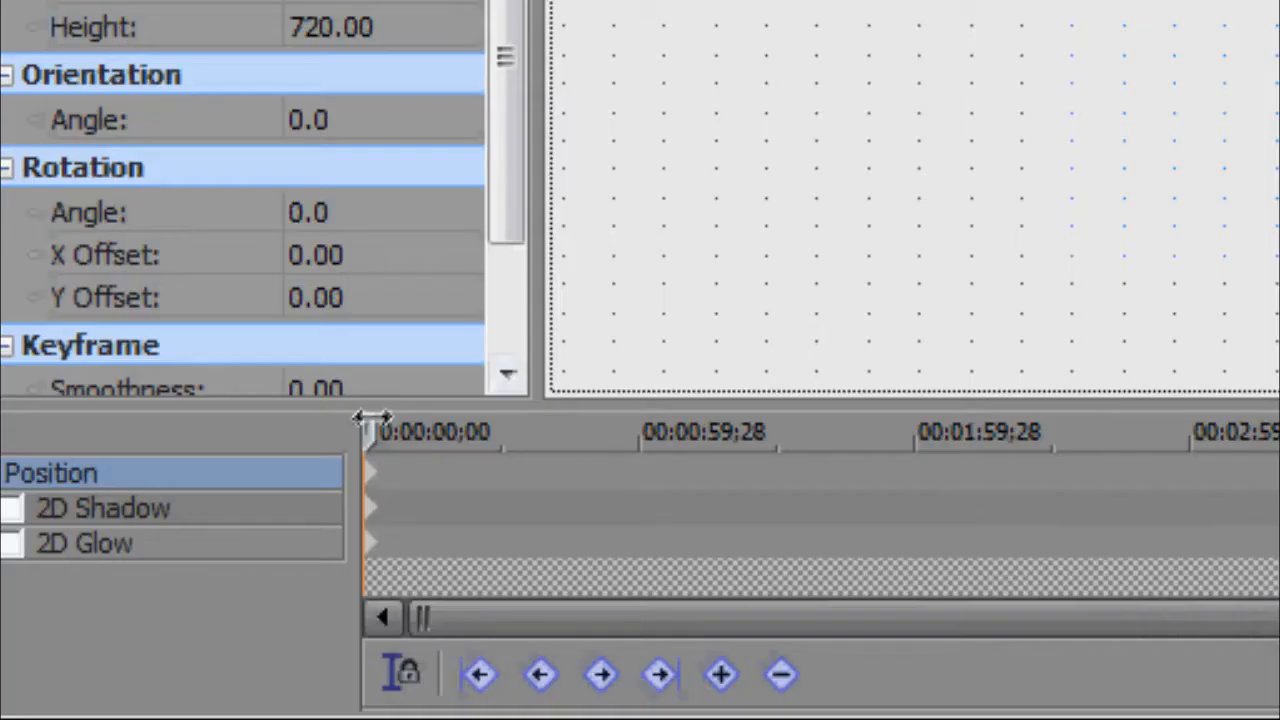
At 00:00:11;14, move track 2's parent motion frame to about X -6.29, Y -6.29, then close Parent Track Motion.
left_click_drag(223, 521, 235, 522)
left_click_drag(413, 432, 416, 432)
left_click(1250, 140)
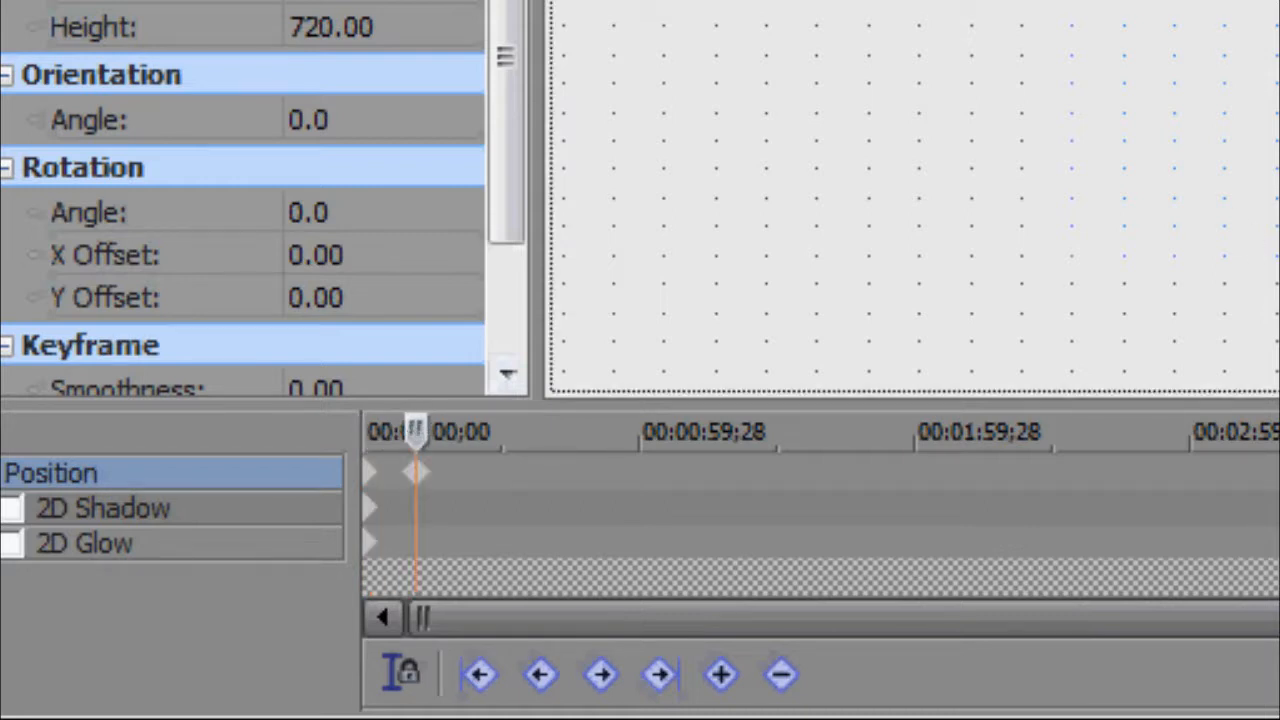
left_click_drag(1279, 5, 1265, 113)
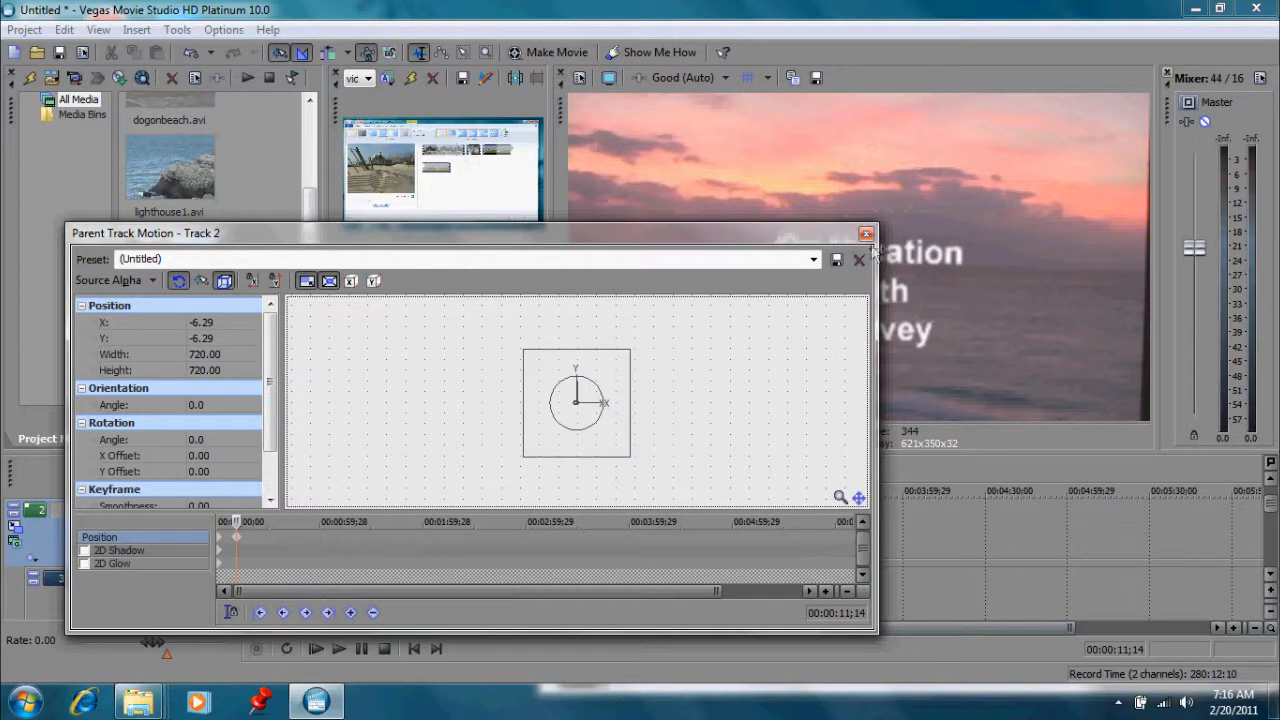
left_click(866, 236)
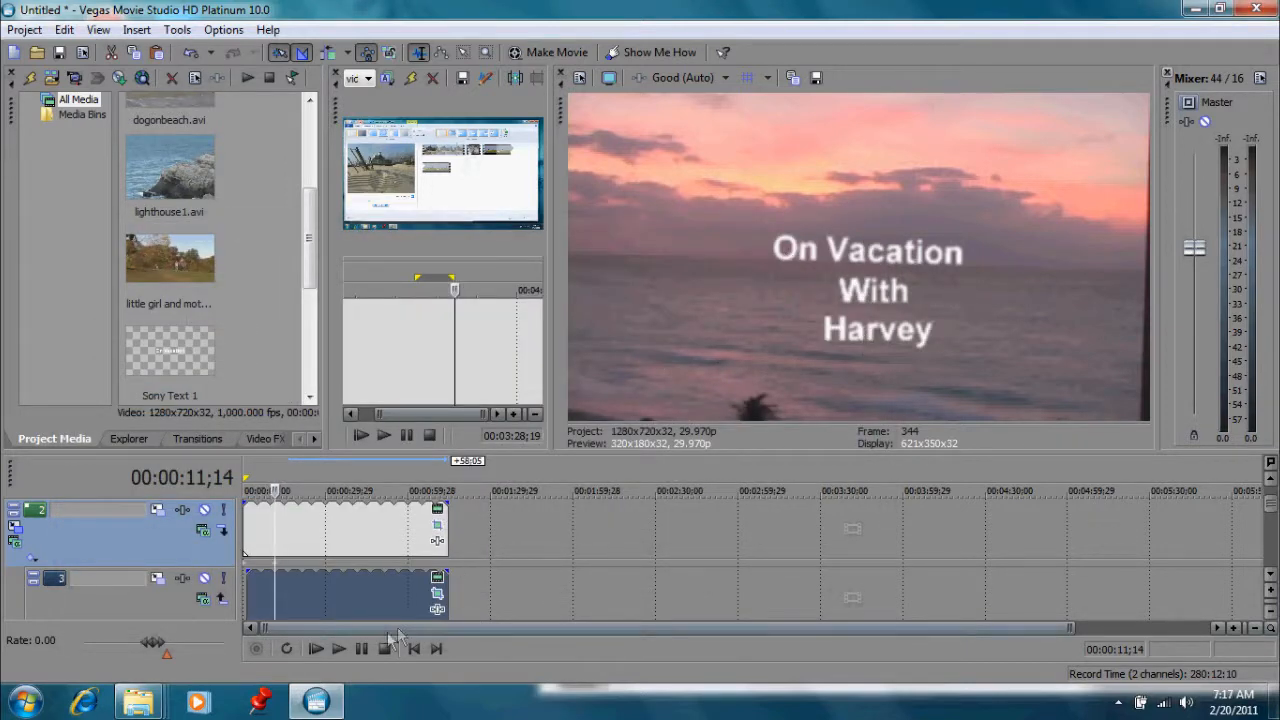
Play the project twice from the beginning to check the parent motion on both titles, stopping playback each time.
left_click(414, 648)
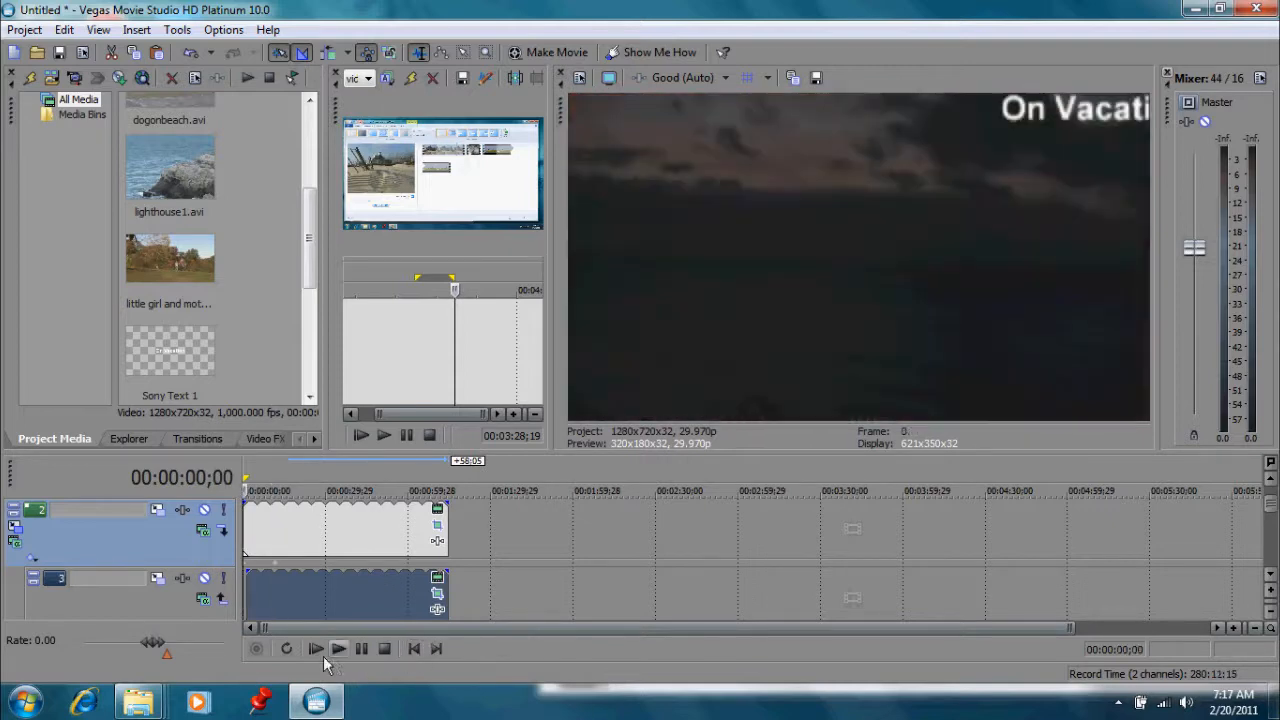
left_click(339, 648)
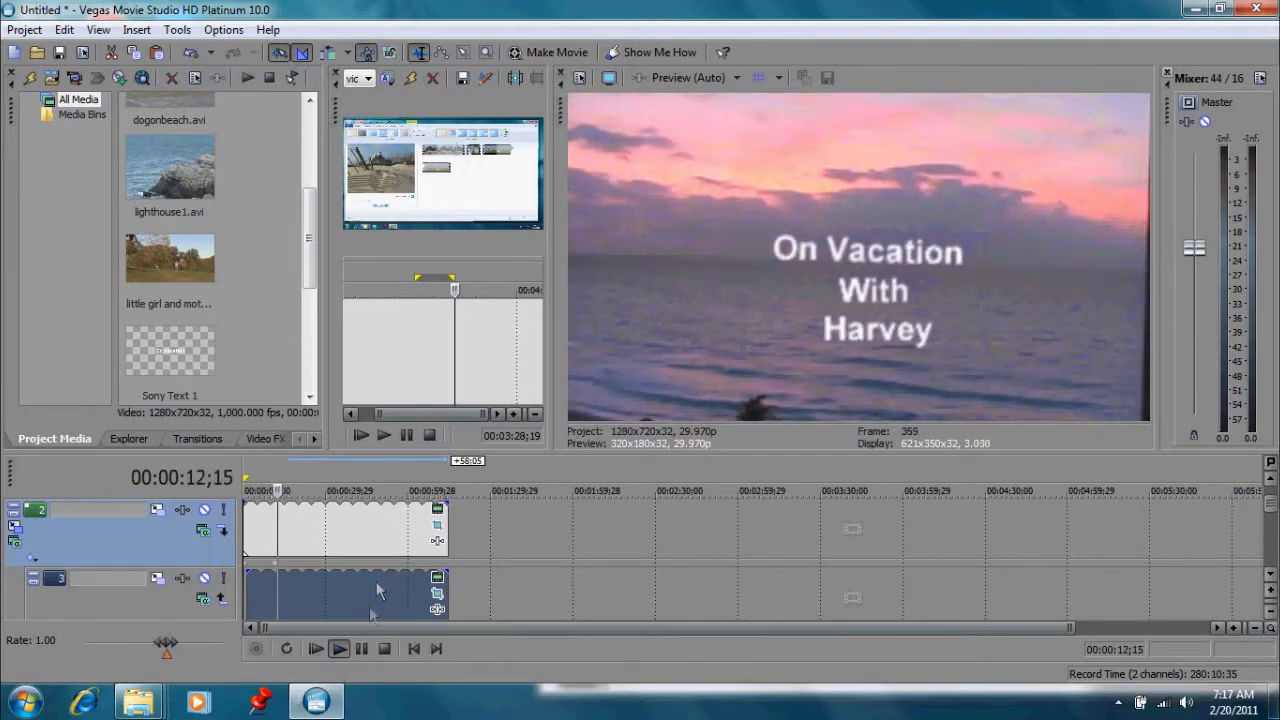
left_click(385, 649)
left_click(414, 649)
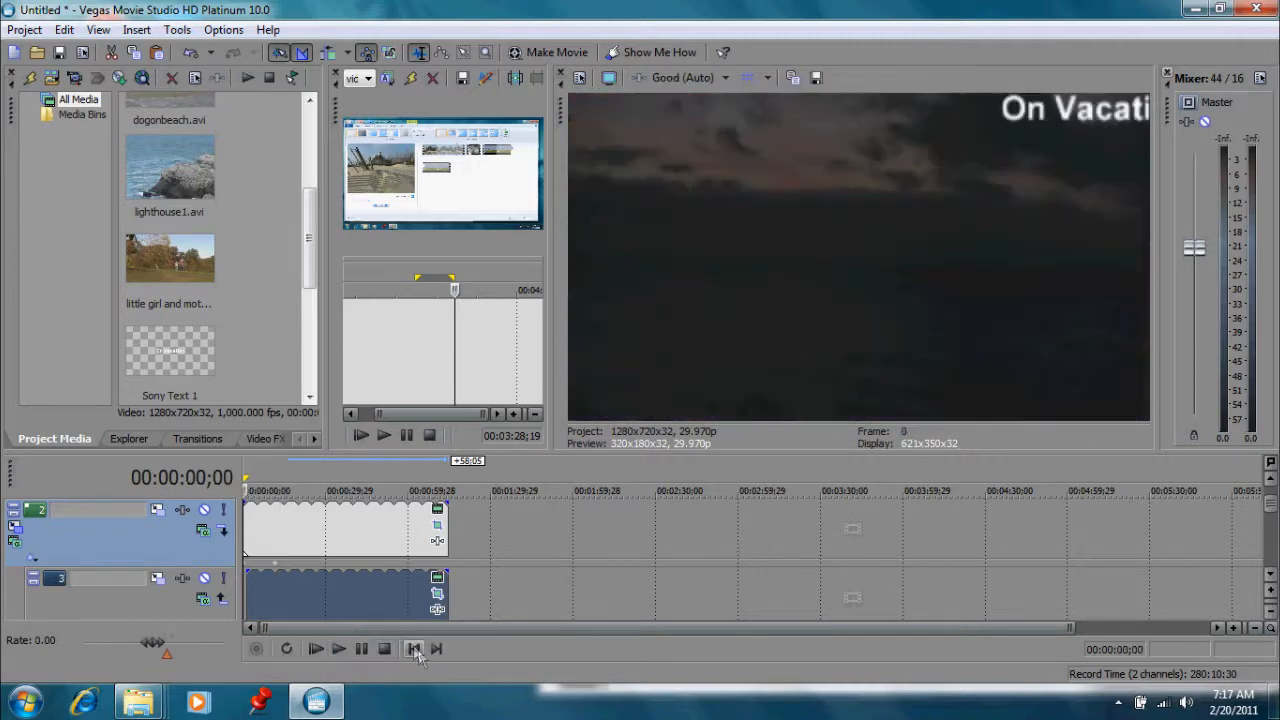
left_click(337, 649)
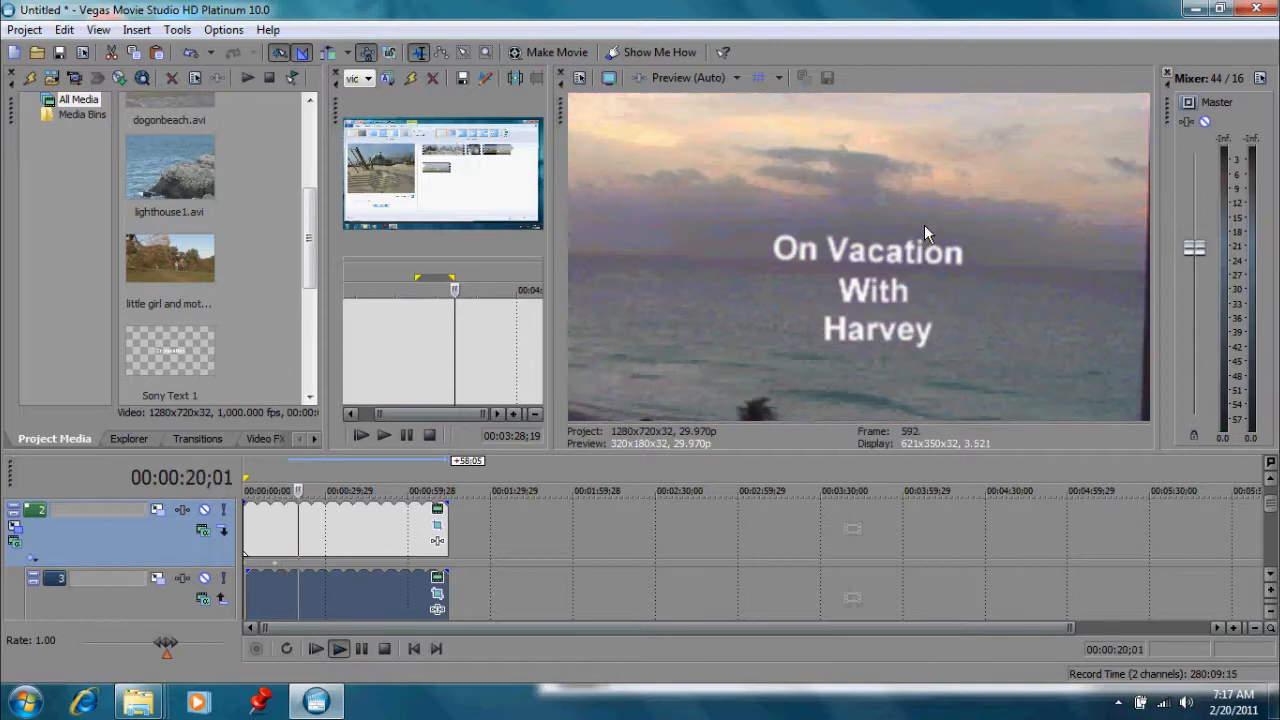
left_click(381, 650)
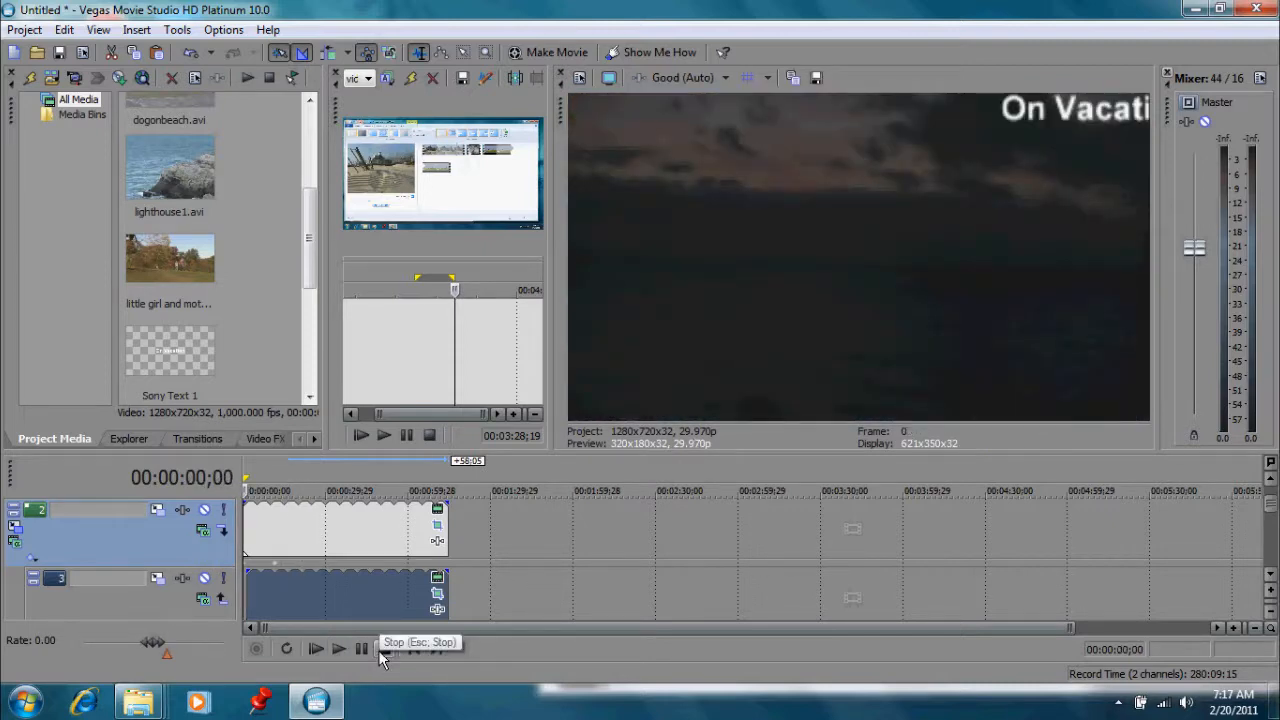